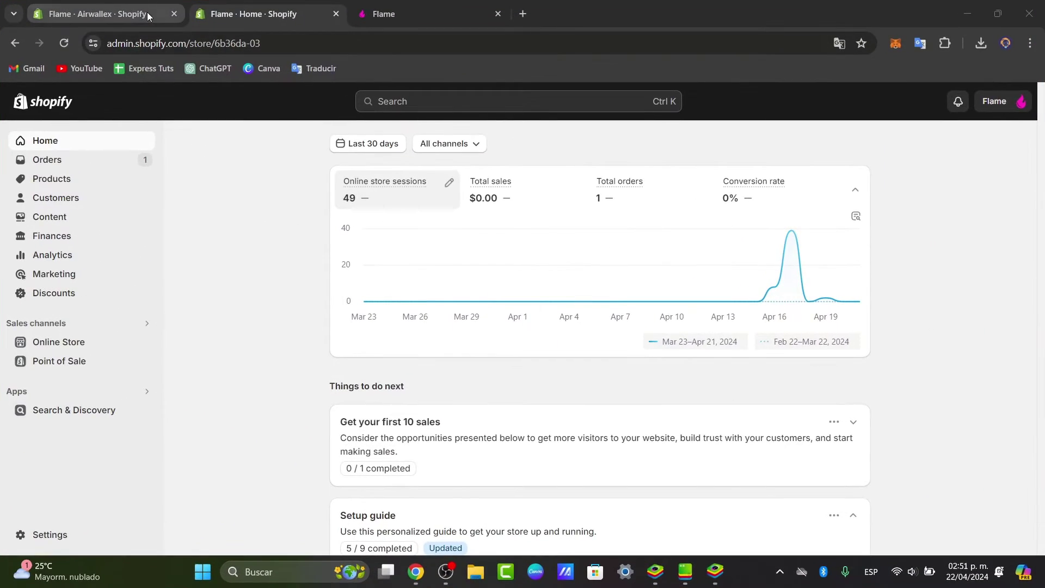
- Look over the live Flame storefront, then return to the Shopify admin
left_click(430, 107)
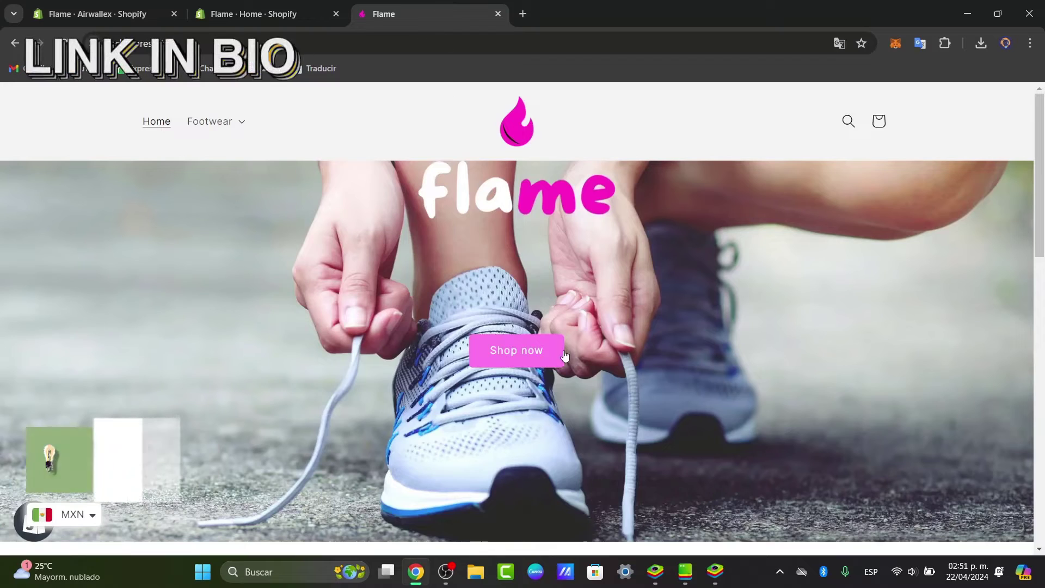
scroll(612, 387, "down", 4)
scroll(622, 400, "up", 4)
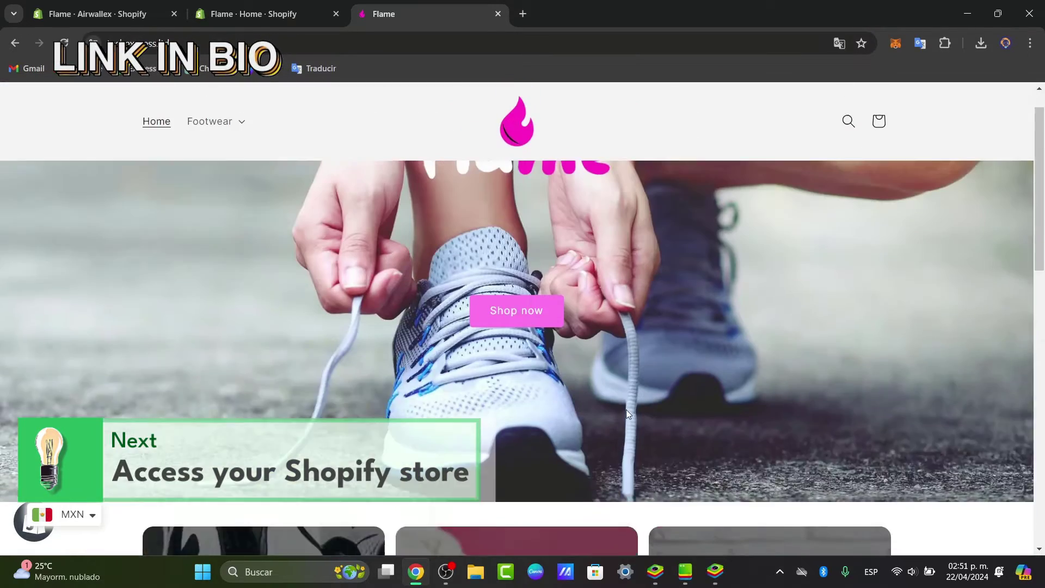
scroll(629, 415, "down", 6)
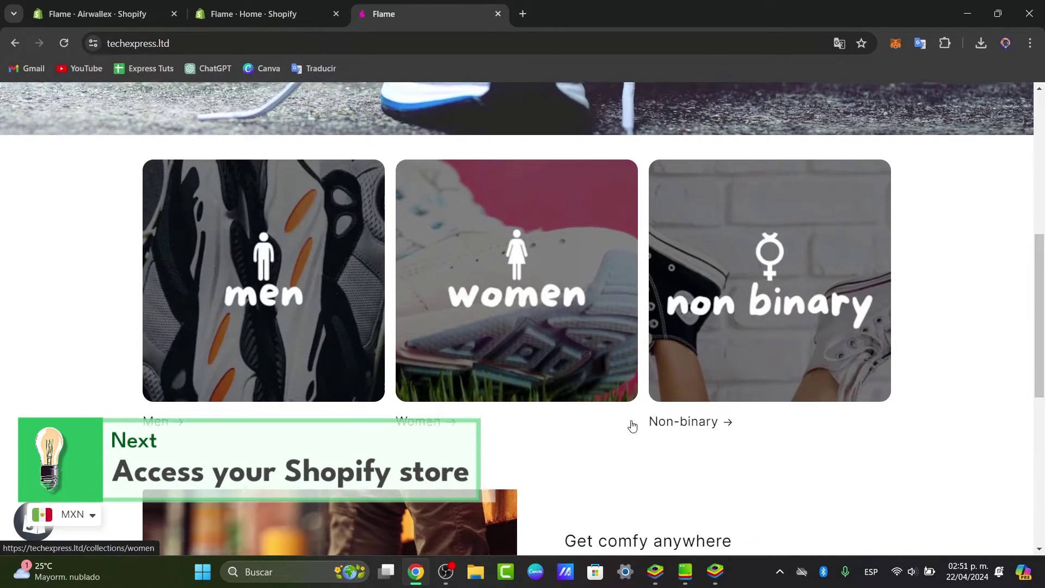
scroll(631, 424, "up", 6)
left_click(300, 7)
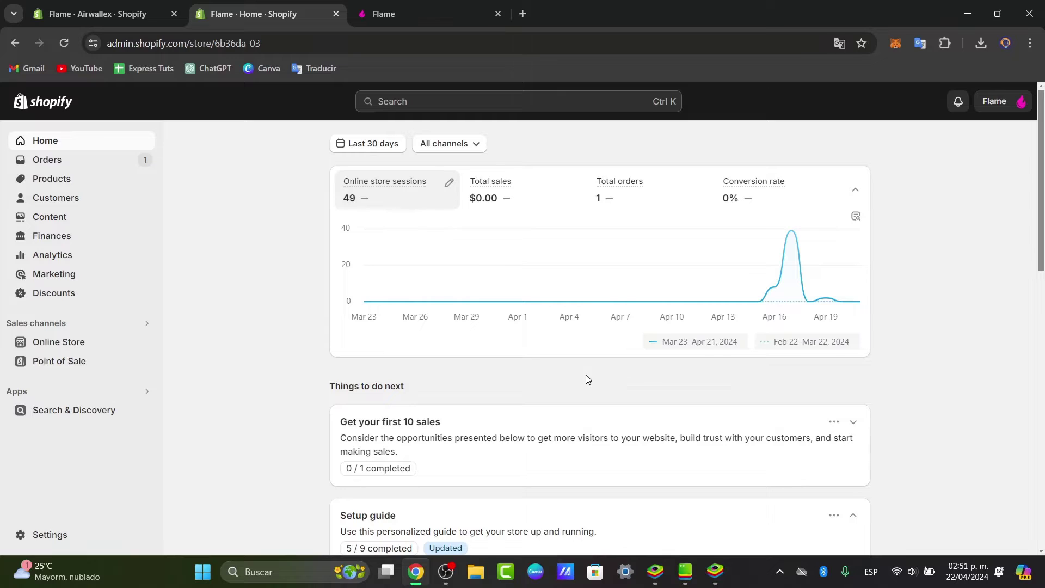
- Search 'wishlist' in the Shopify App Store from the Apps search box
scroll(586, 379, "down", 5)
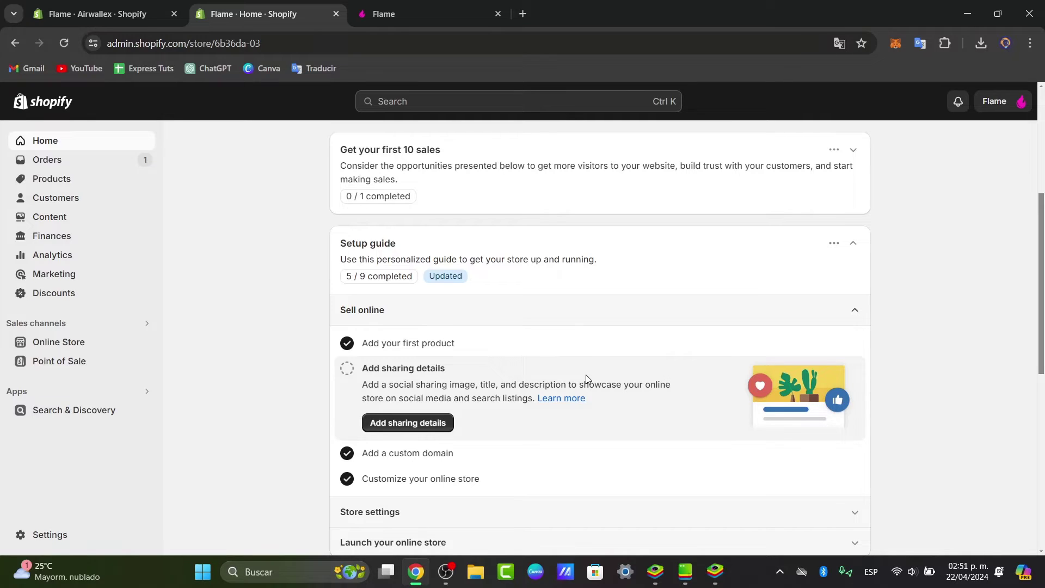
left_click(70, 390)
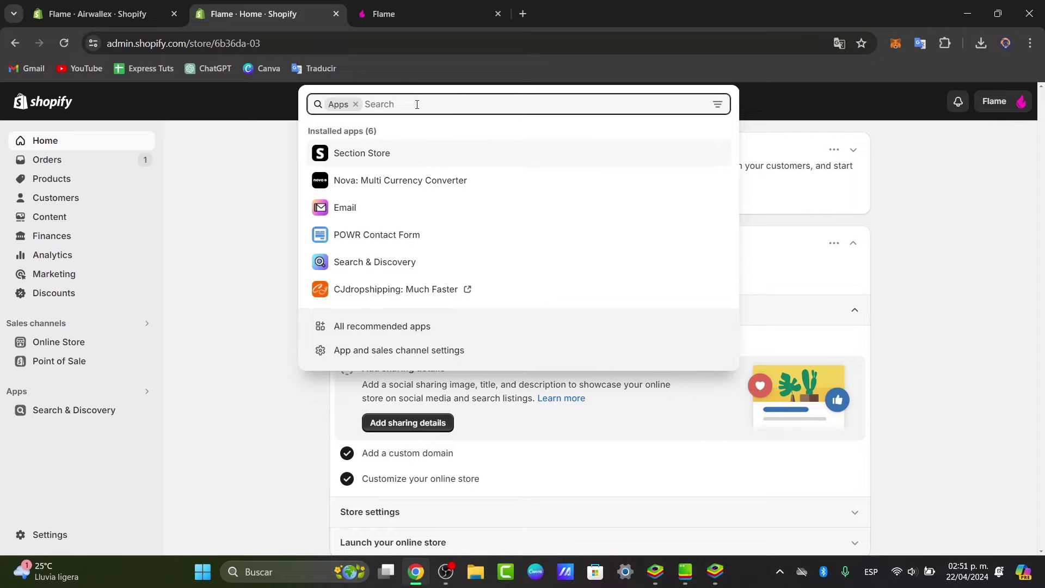
type("whis")
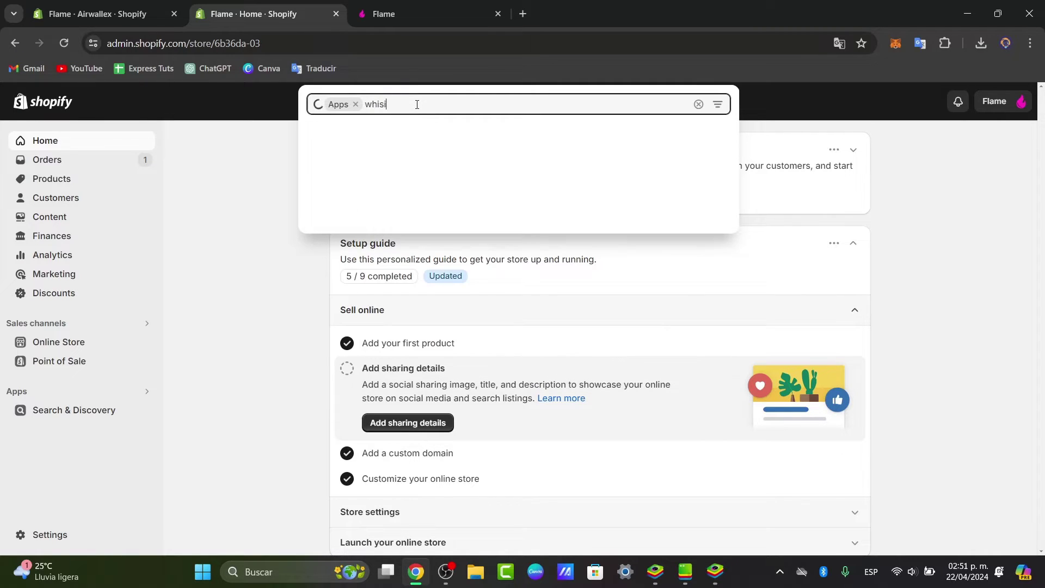
type("i")
key("BackSpace")
key("BackSpace")
key("BackSpace")
type("i")
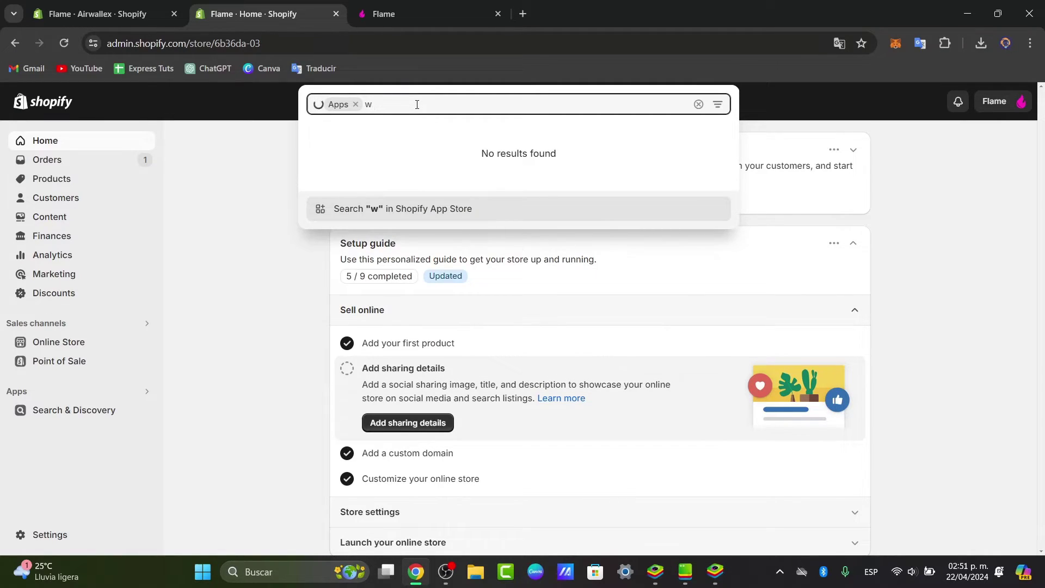
type("ishlist")
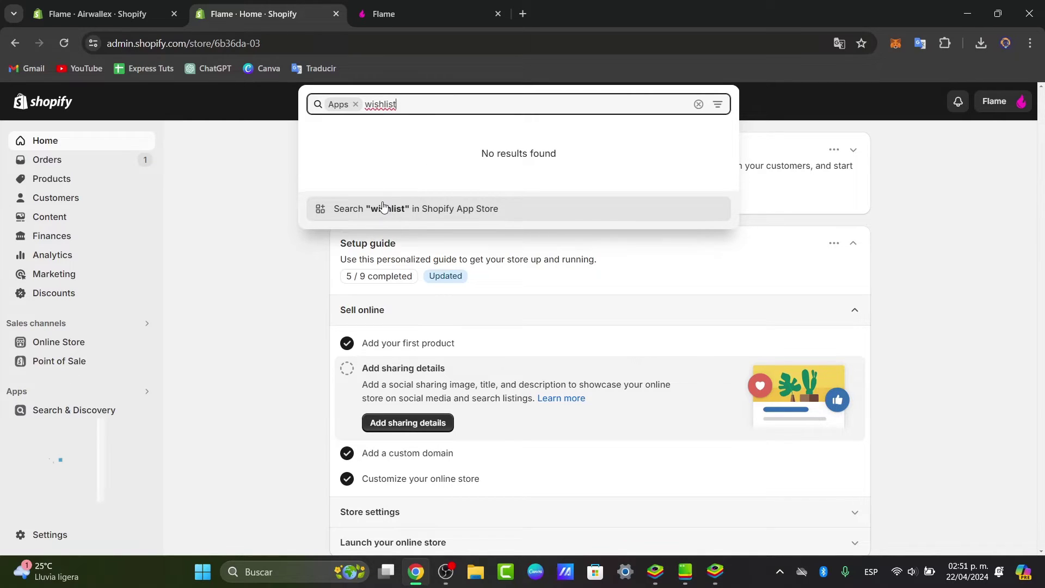
left_click(361, 211)
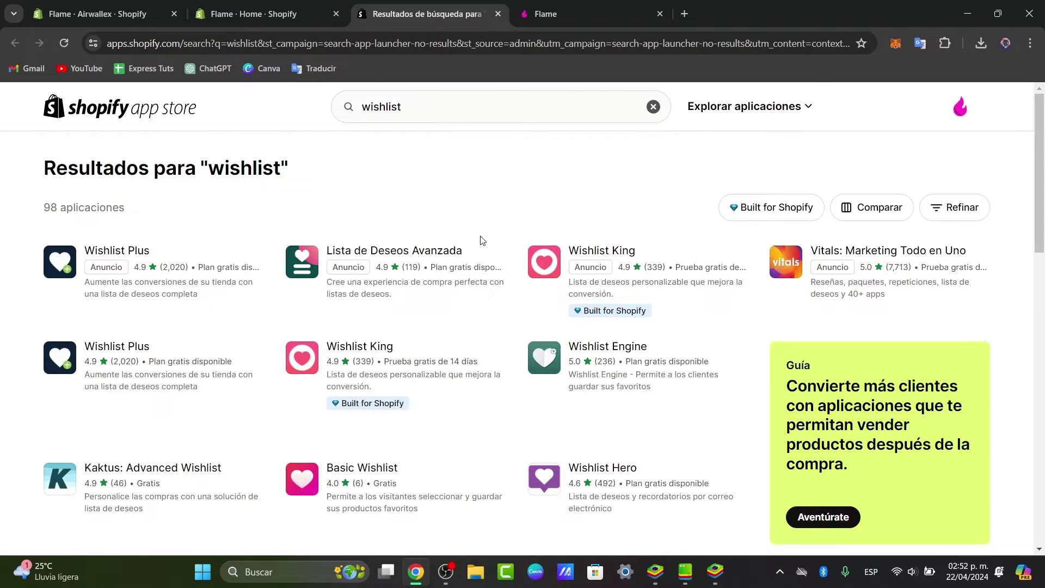
- Install Wishlist Plus on the Flame store from its App Store listing
left_click(114, 345)
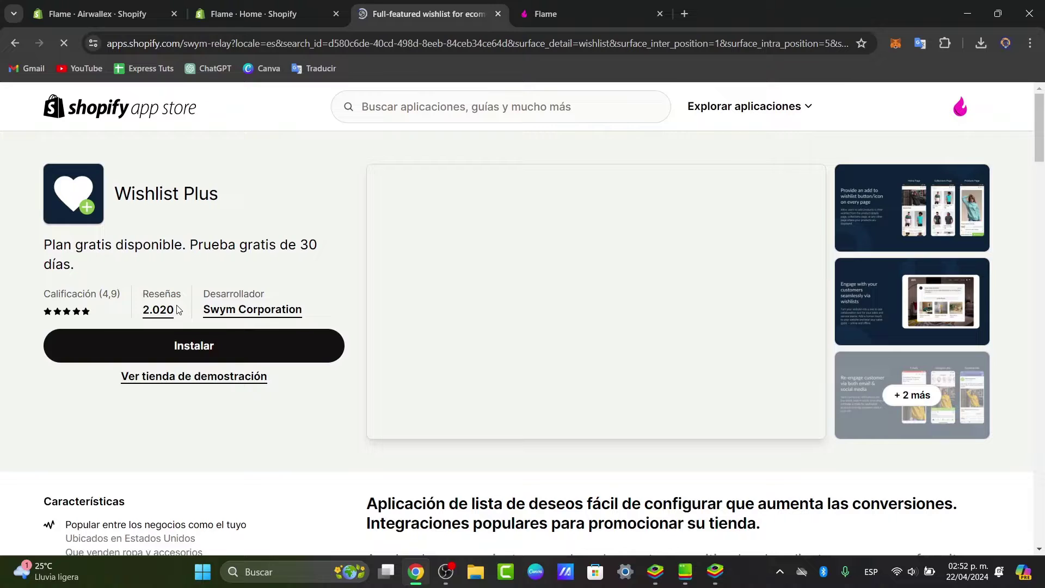
left_click_drag(176, 310, 64, 295)
double_click(111, 294)
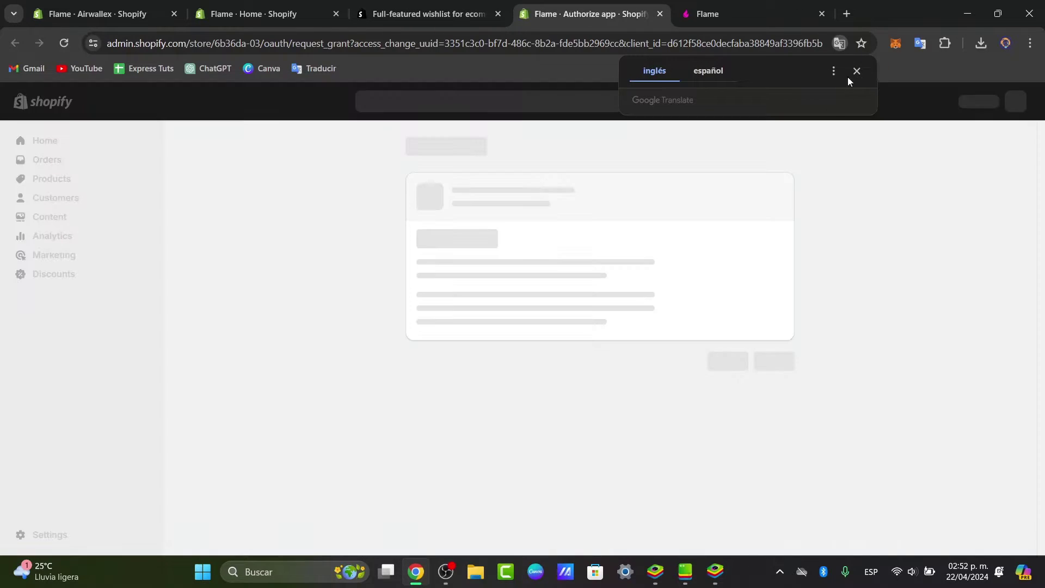
left_click(855, 71)
left_click(788, 398)
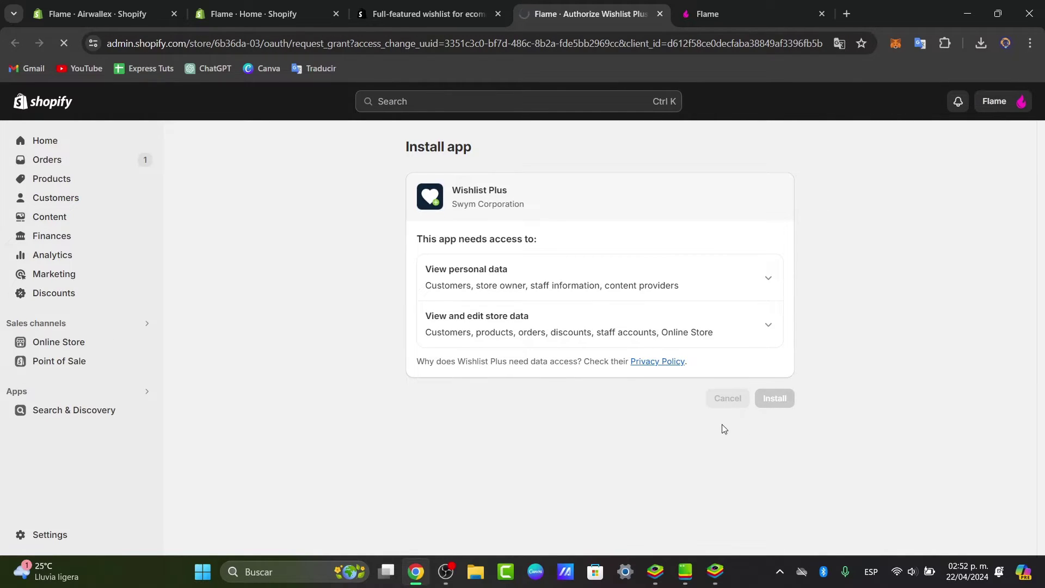
- Return to the wishlist search results and open the Wishlist King listing
left_click(424, 13)
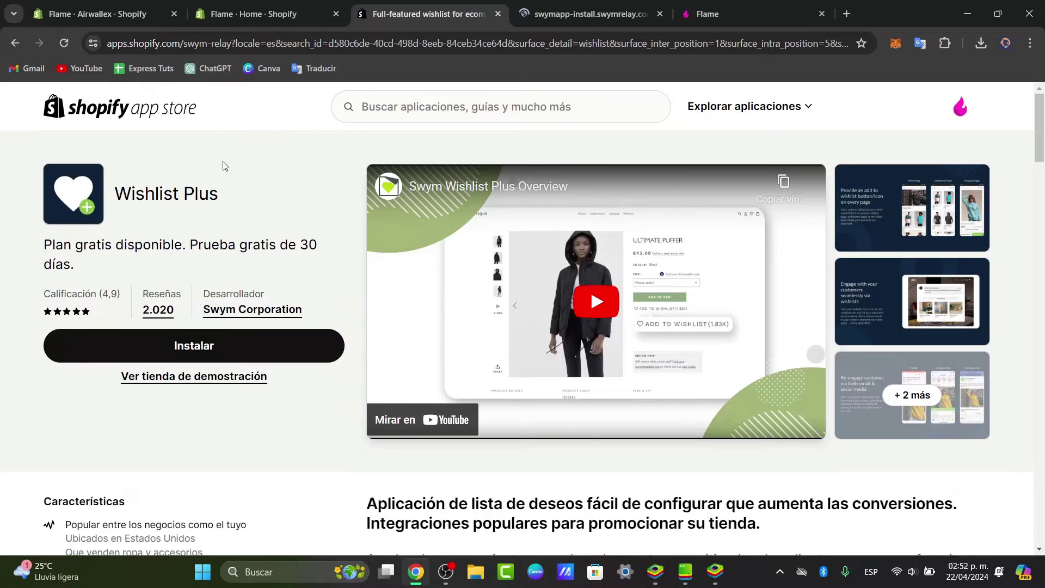
left_click(14, 44)
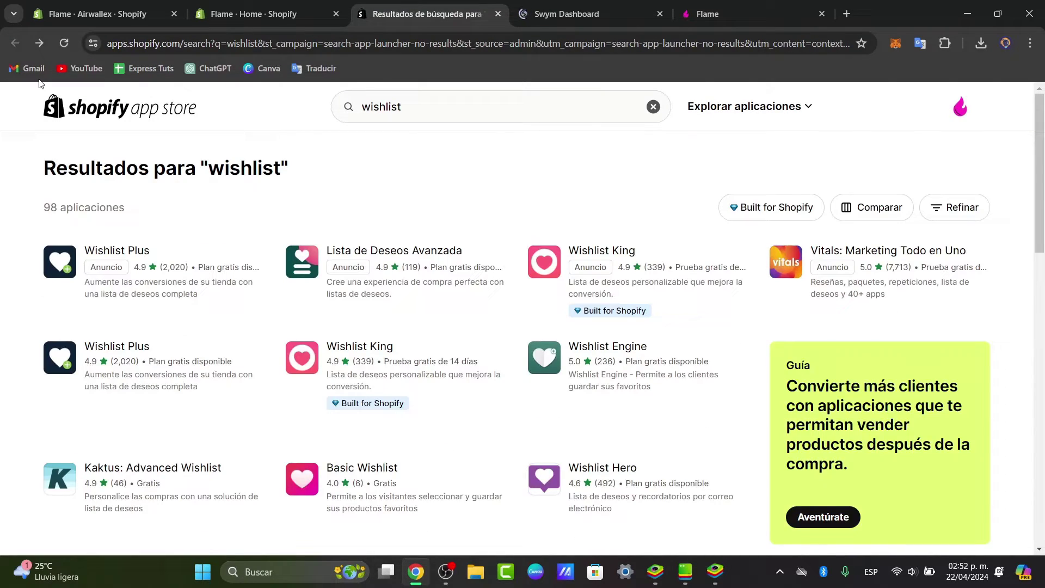
left_click(633, 252)
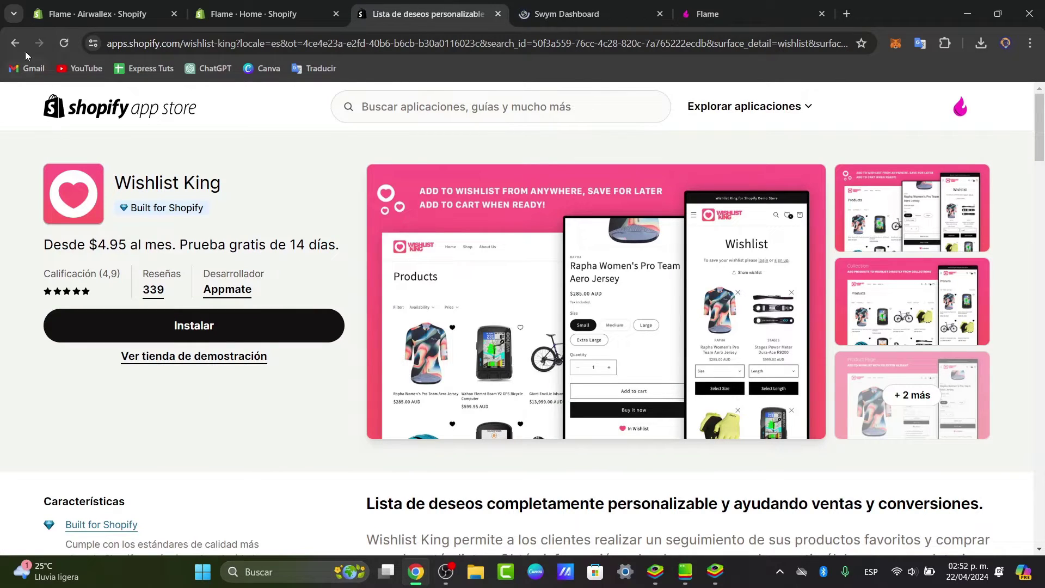
- In the Swym setup wizard, choose converting guest users into customers as the goal
left_click(15, 43)
left_click(598, 9)
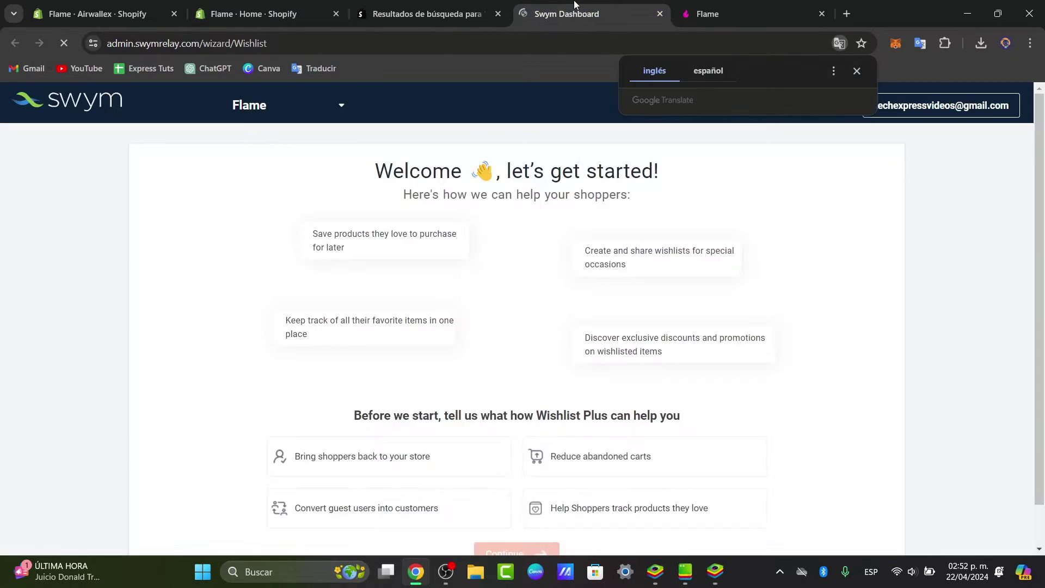
left_click(856, 71)
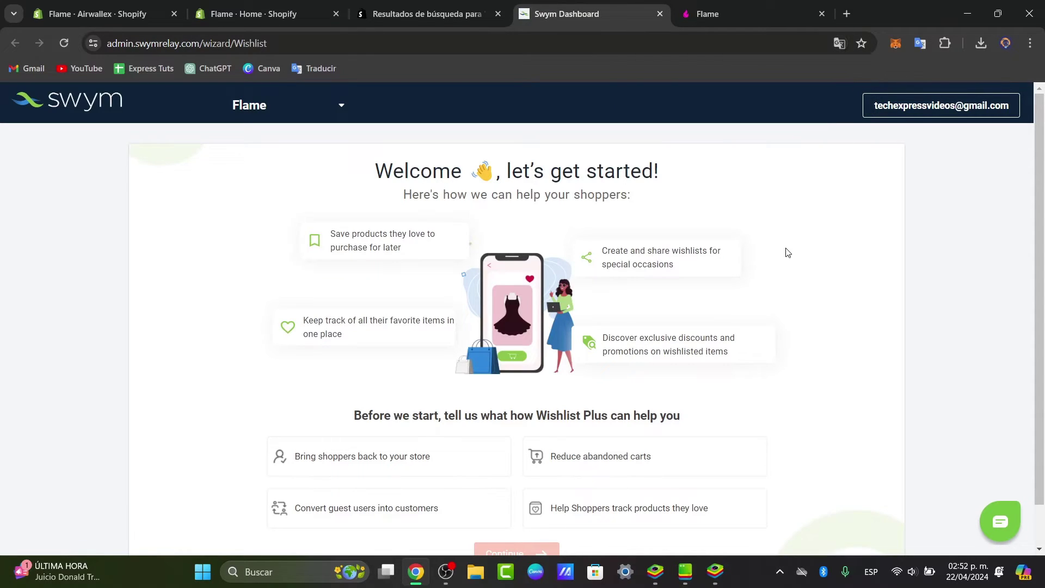
scroll(784, 256, "down", 1)
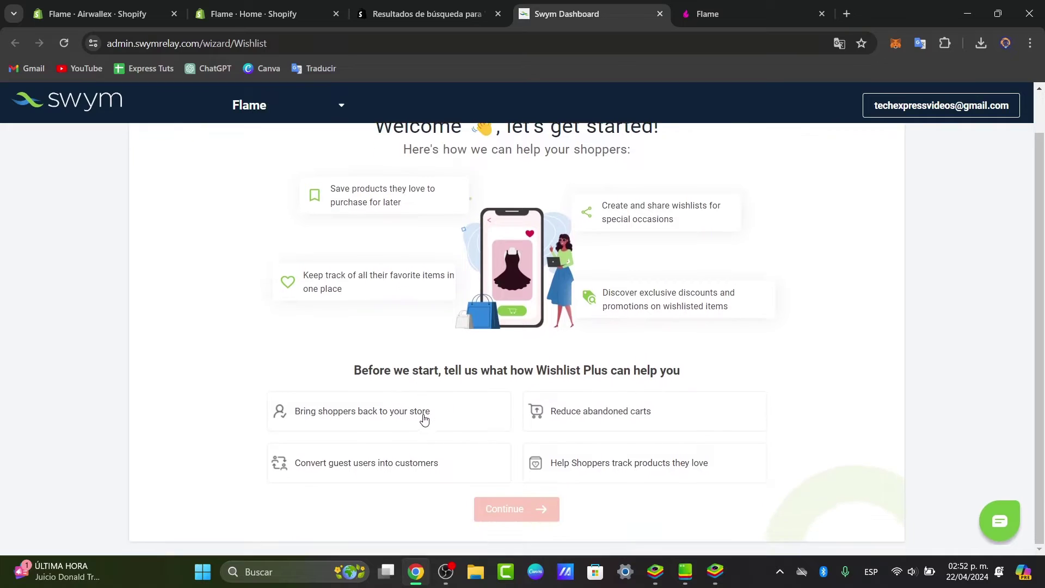
left_click(435, 475)
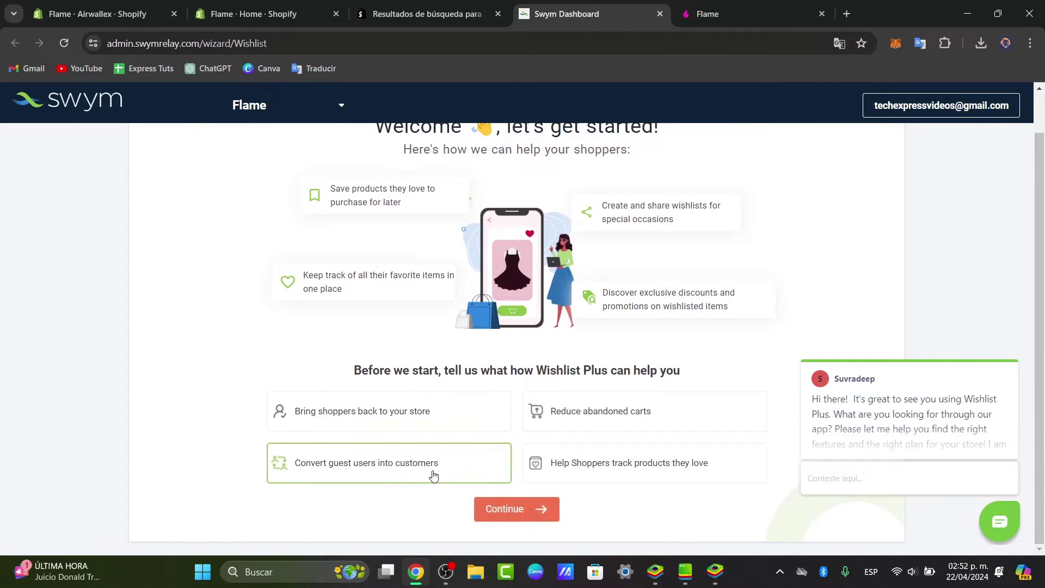
left_click(521, 512)
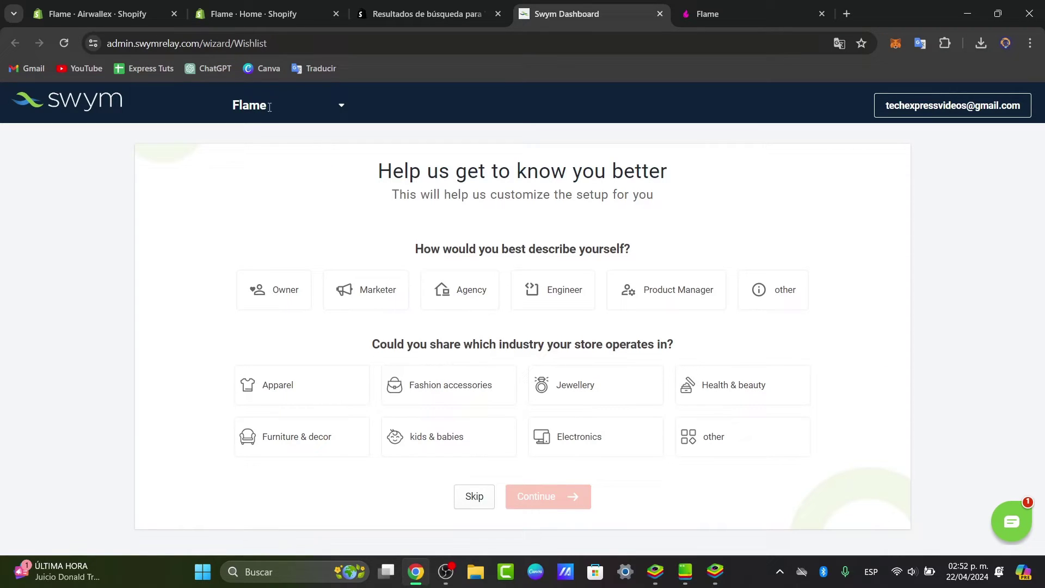
- Skip the questions about yourself and industry, then continue on the Free plan
left_click(341, 106)
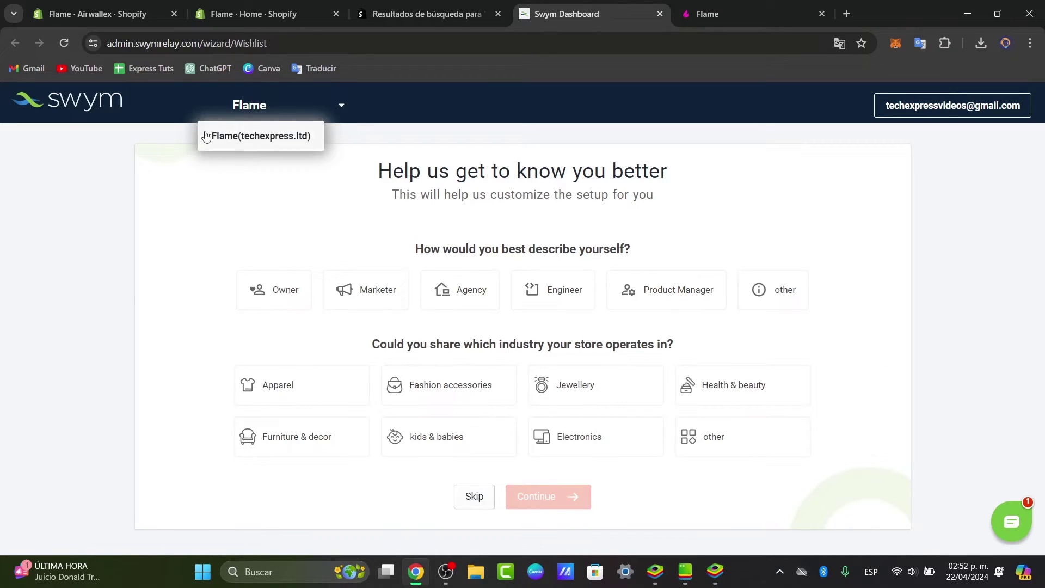
left_click(483, 507)
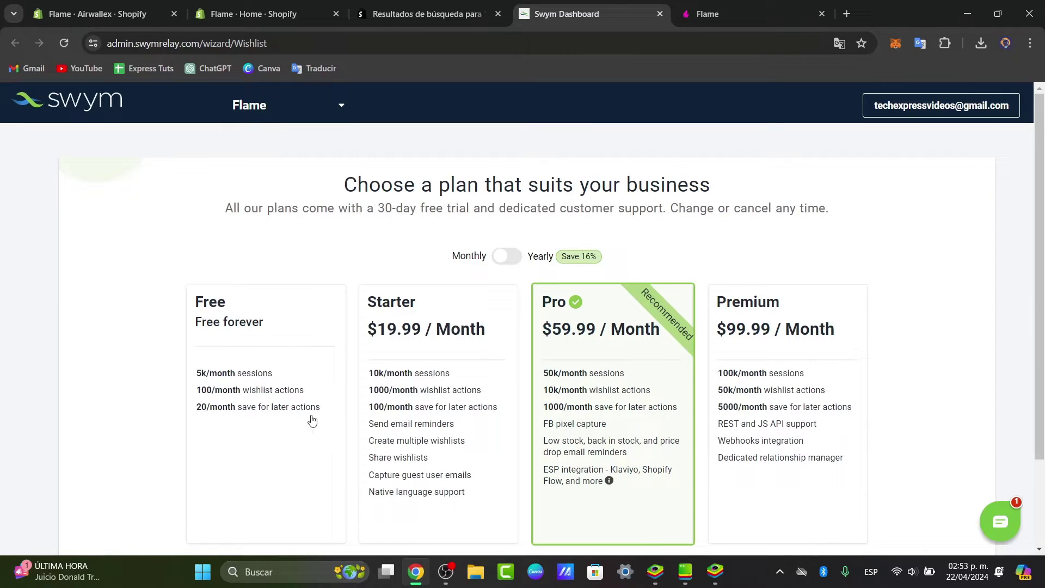
left_click(259, 325)
scroll(282, 375, "down", 1)
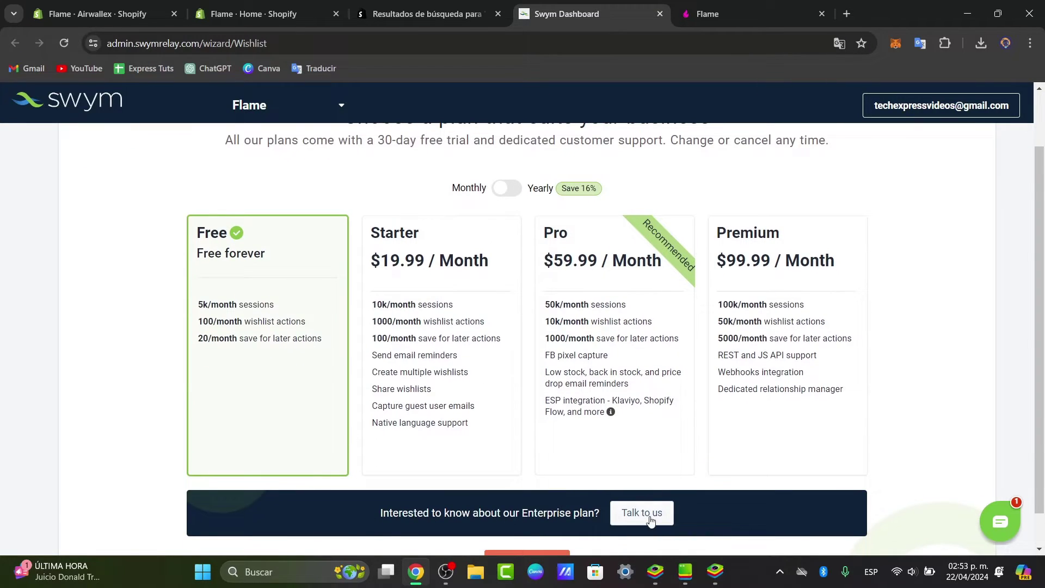
scroll(655, 521, "down", 1)
left_click(533, 521)
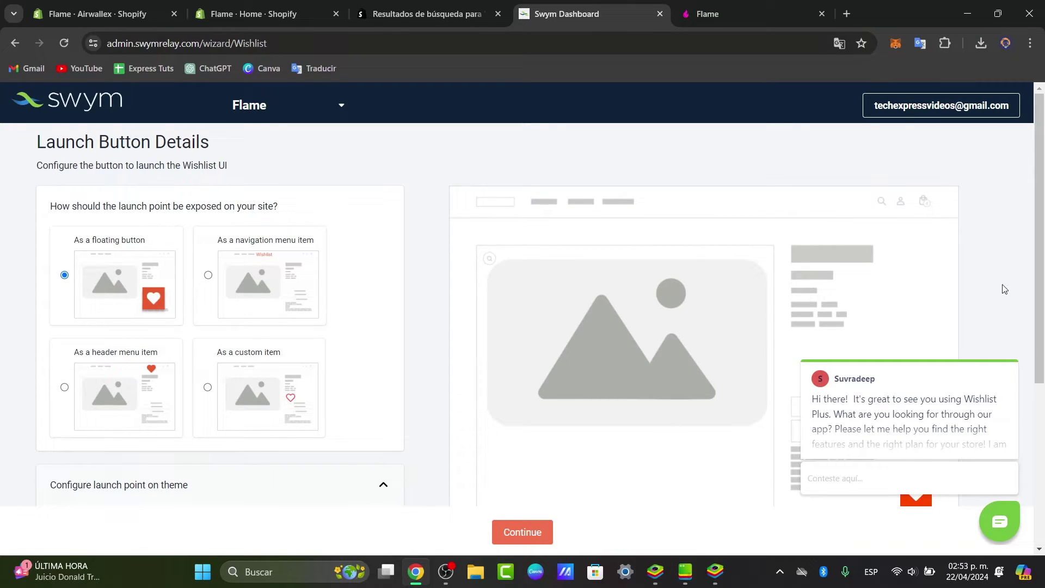
- Close the support chat and switch the wishlist launcher from the header to a custom item
left_click(1007, 349)
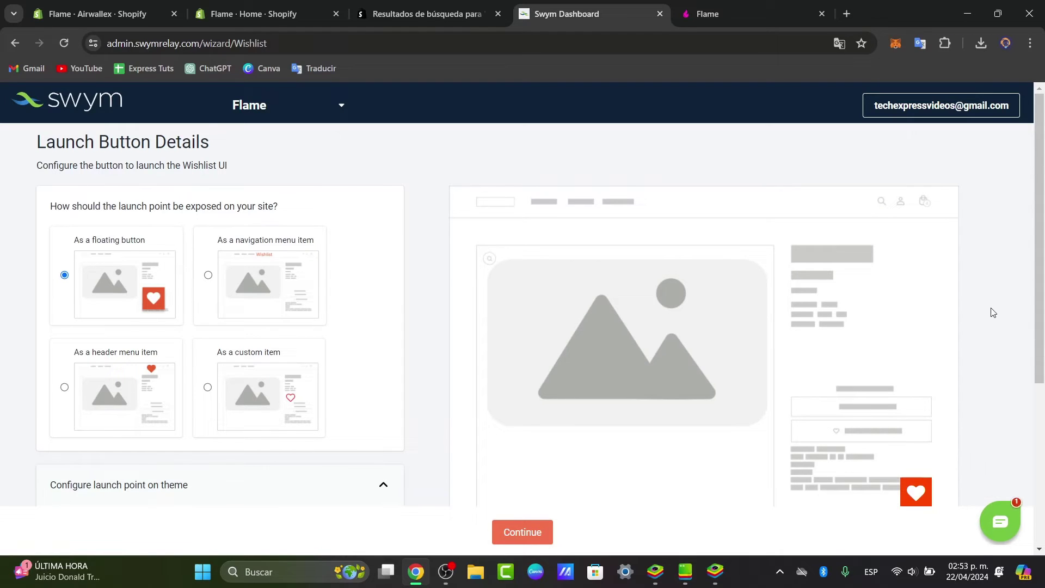
scroll(952, 427, "down", 1)
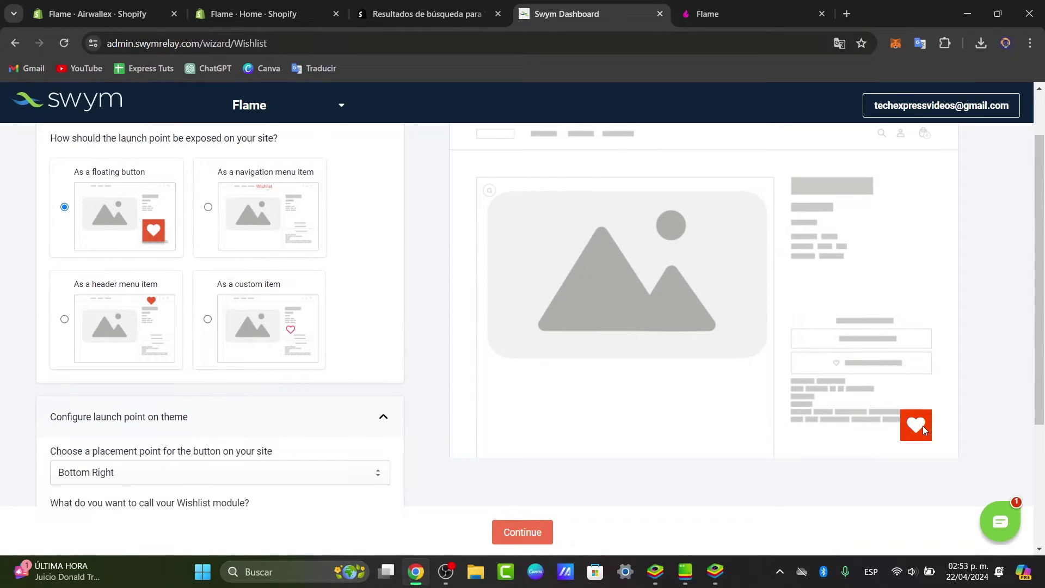
scroll(532, 327, "up", 1)
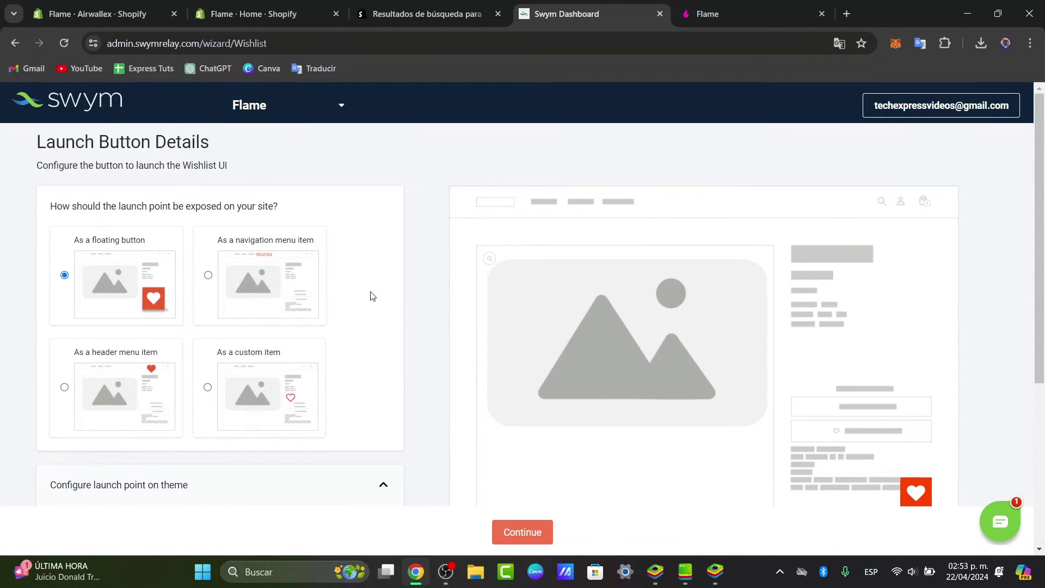
scroll(740, 368, "down", 1)
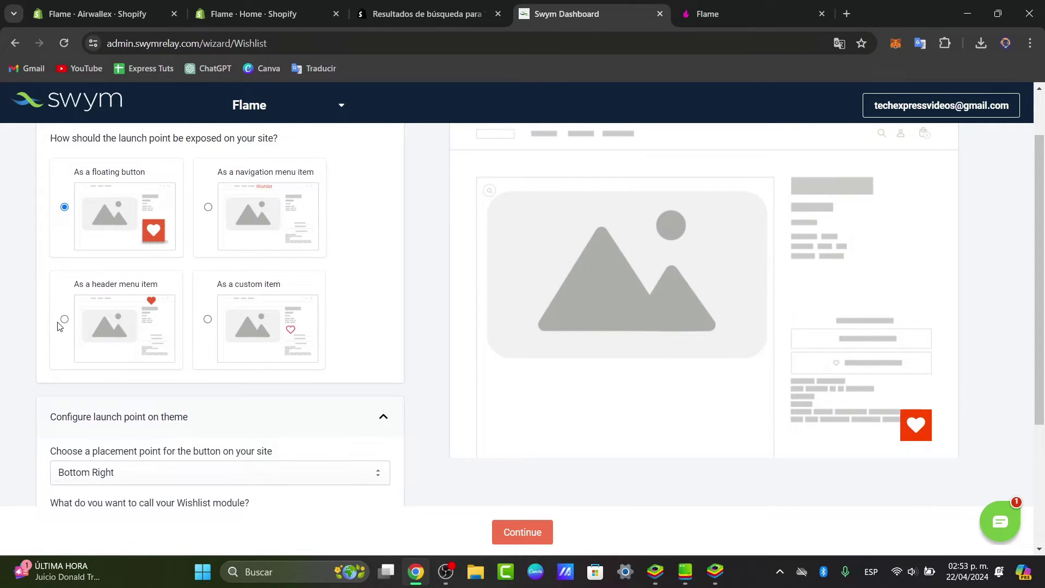
left_click(63, 319)
scroll(785, 340, "up", 1)
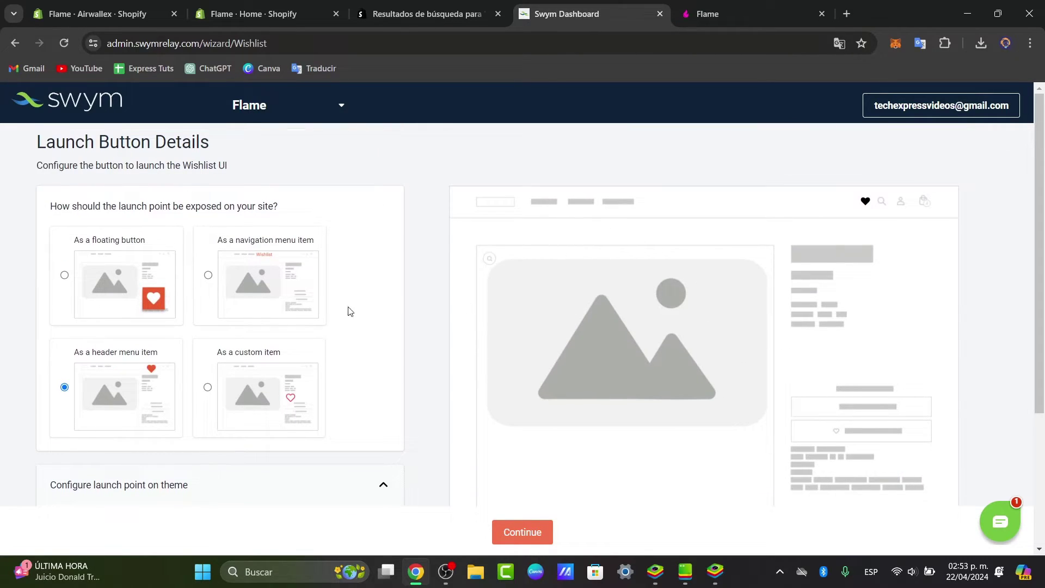
left_click(208, 387)
- Keep the launcher as a custom item after trying the navigation-menu option, and continue
scroll(624, 349, "down", 3)
scroll(624, 348, "up", 3)
scroll(626, 354, "down", 3)
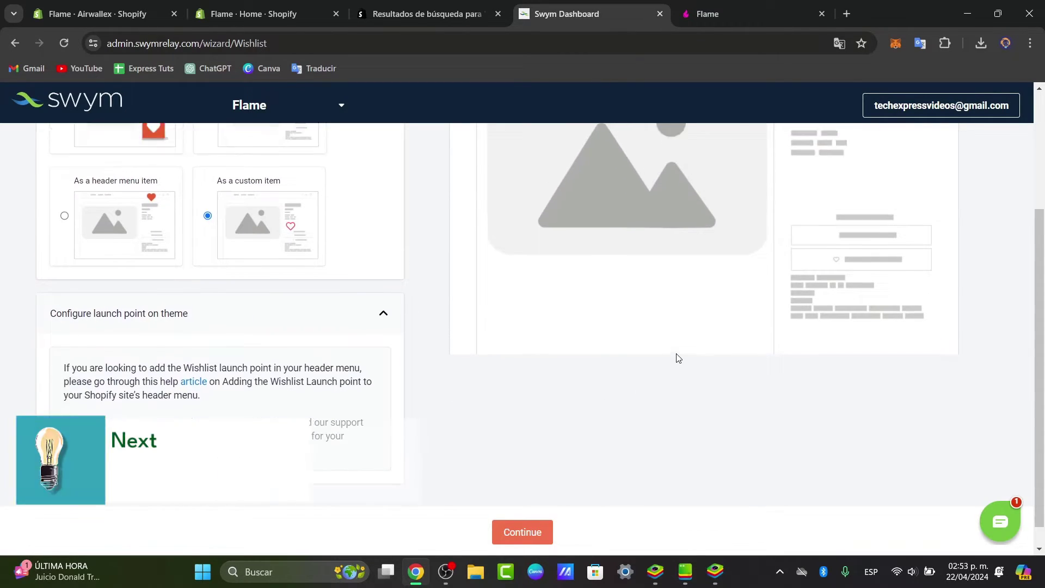
scroll(618, 366, "up", 3)
left_click(208, 275)
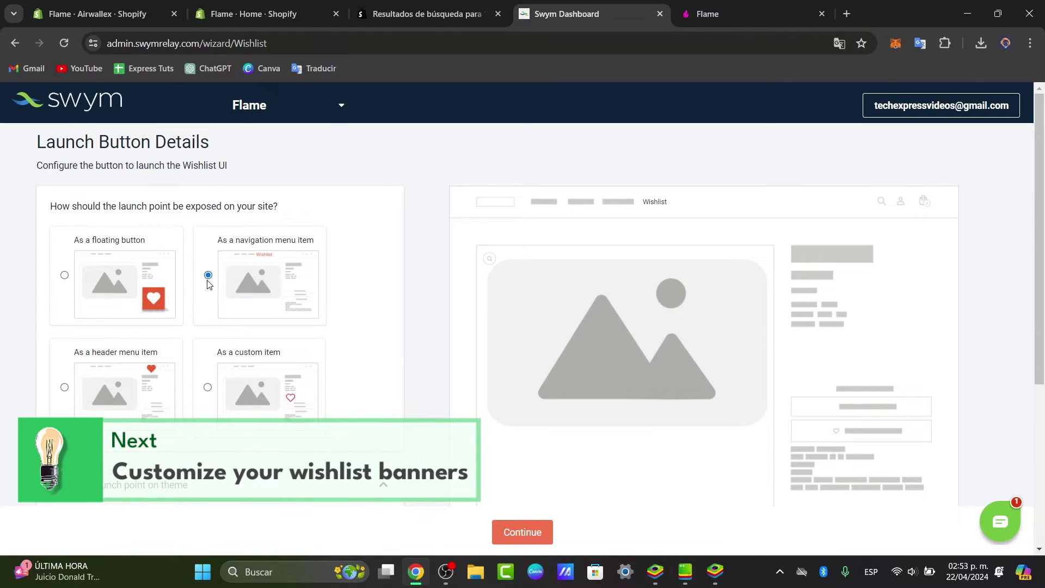
left_click(207, 388)
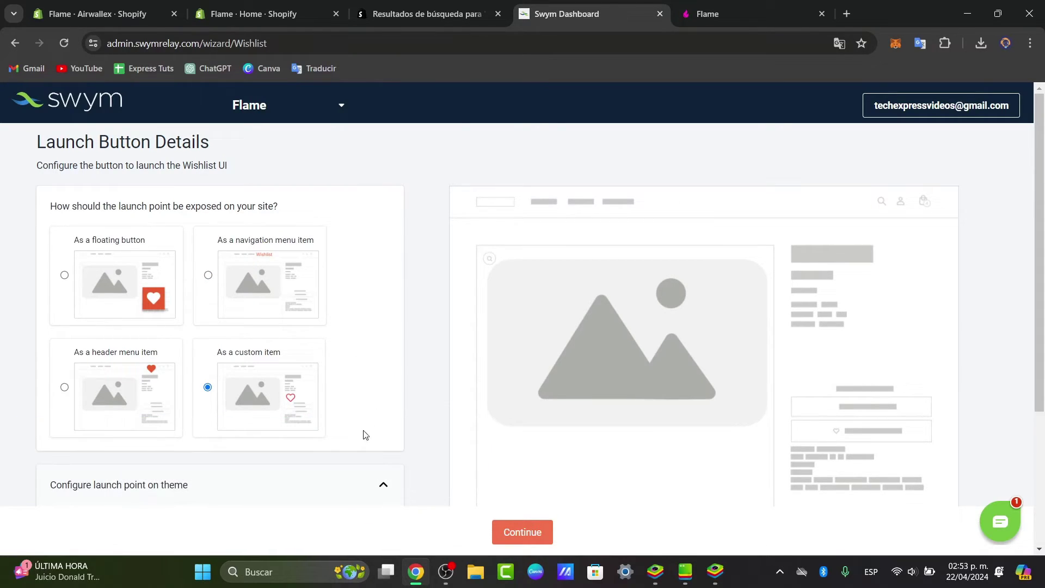
left_click(518, 529)
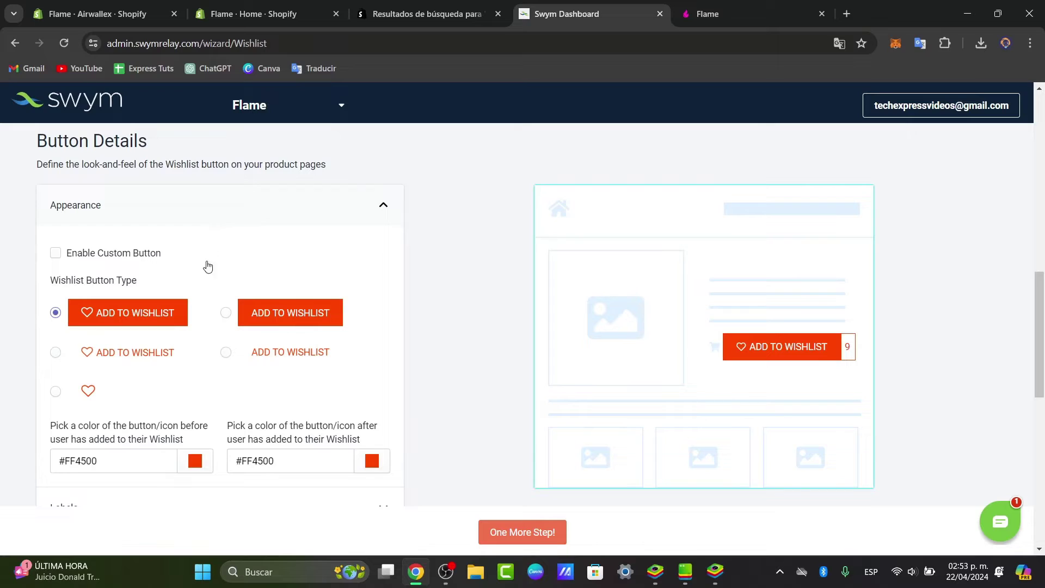
- Pick the outline-heart text button style after comparing plain-text and heart-only styles
left_click(57, 351)
left_click(222, 352)
left_click(57, 393)
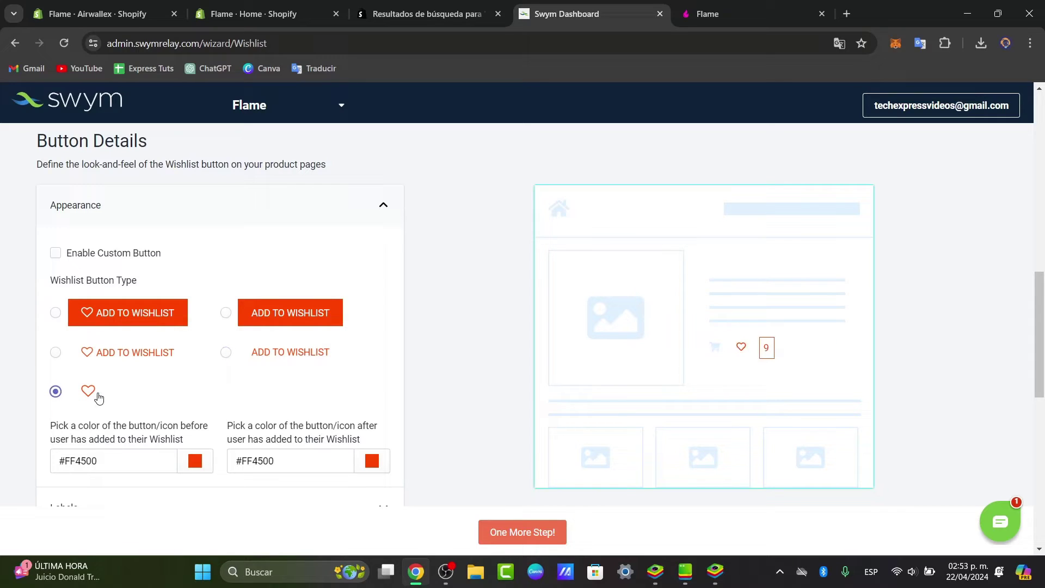
left_click(56, 352)
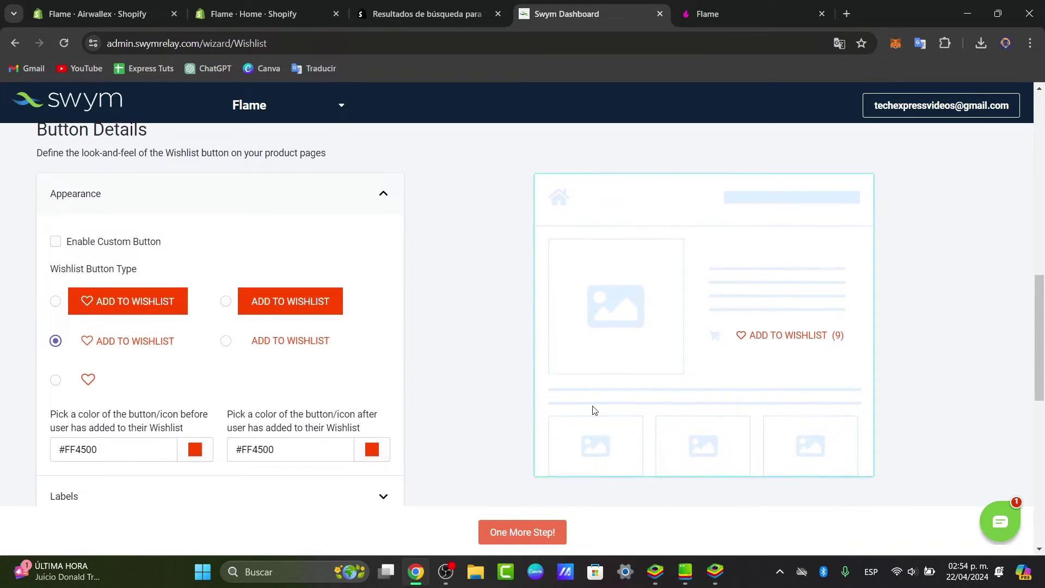
scroll(602, 408, "down", 1)
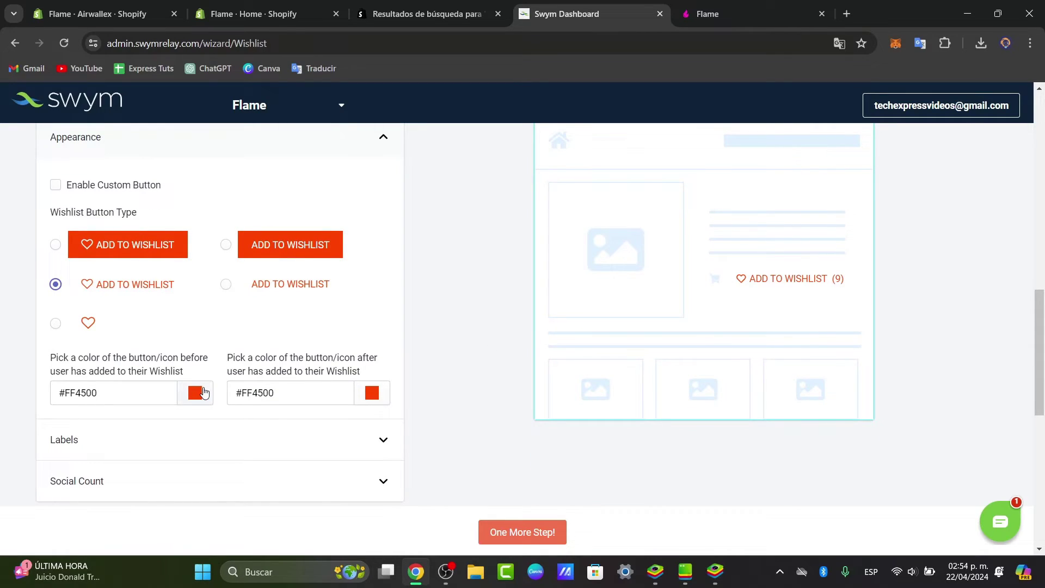
- Set the before-adding colour to dark grey #383838 and the after-adding colour to #ff00bb
left_click(187, 393)
left_click(170, 485)
left_click_drag(170, 488, 171, 499)
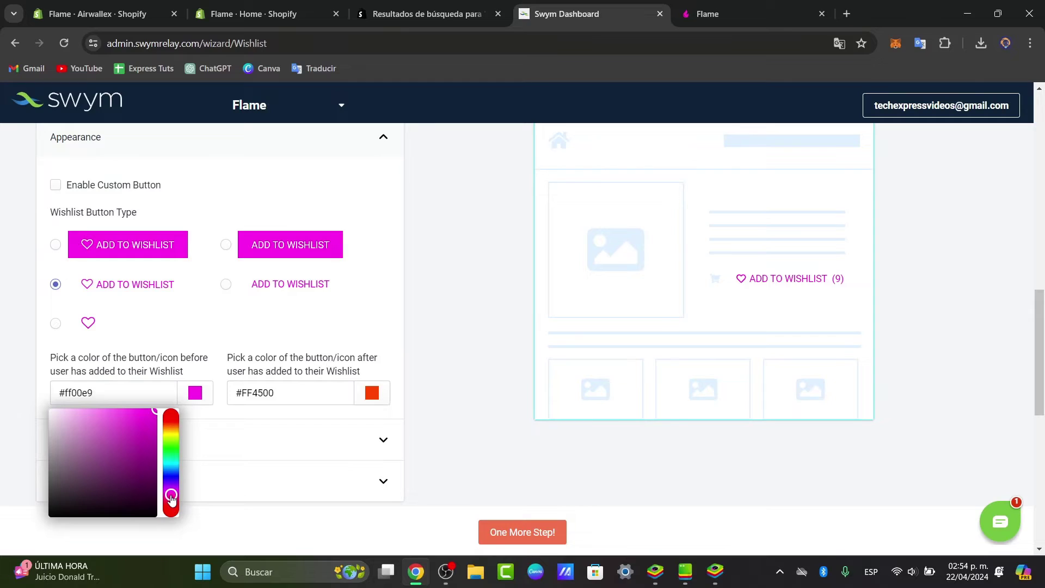
left_click(377, 393)
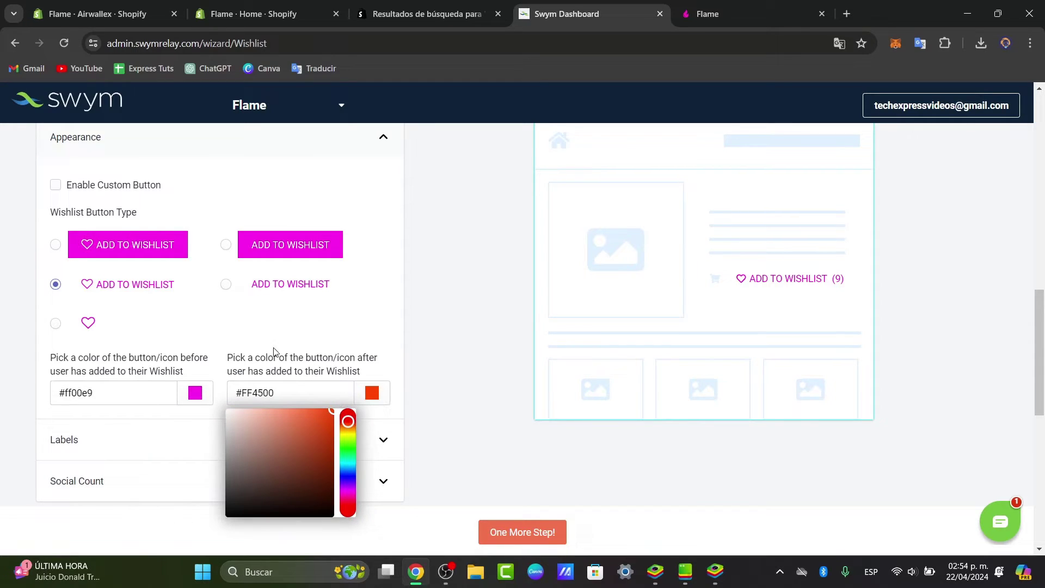
left_click_drag(348, 433, 350, 496)
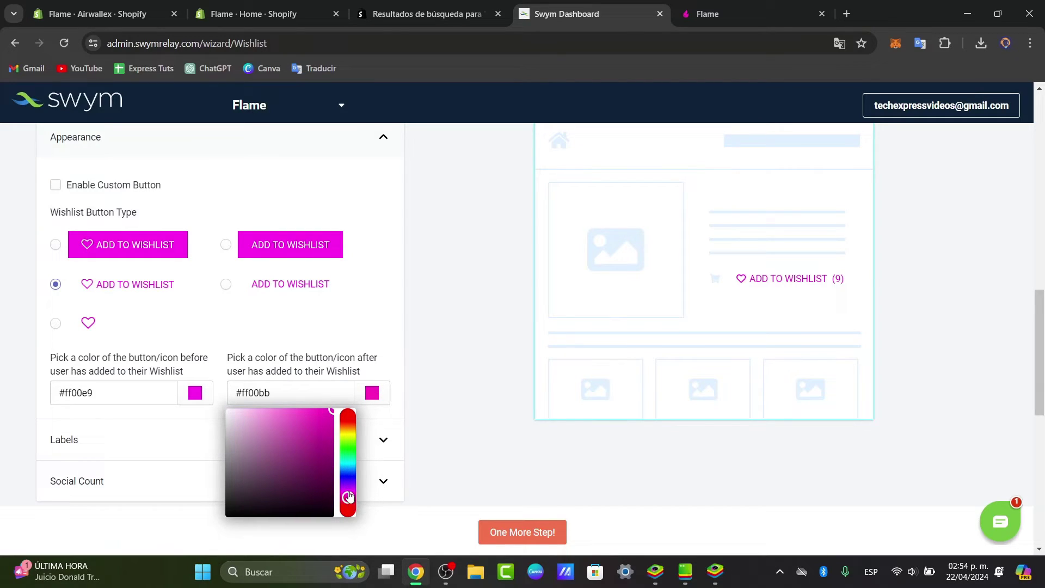
left_click(195, 392)
left_click(171, 464)
left_click_drag(172, 464, 172, 413)
left_click(518, 323)
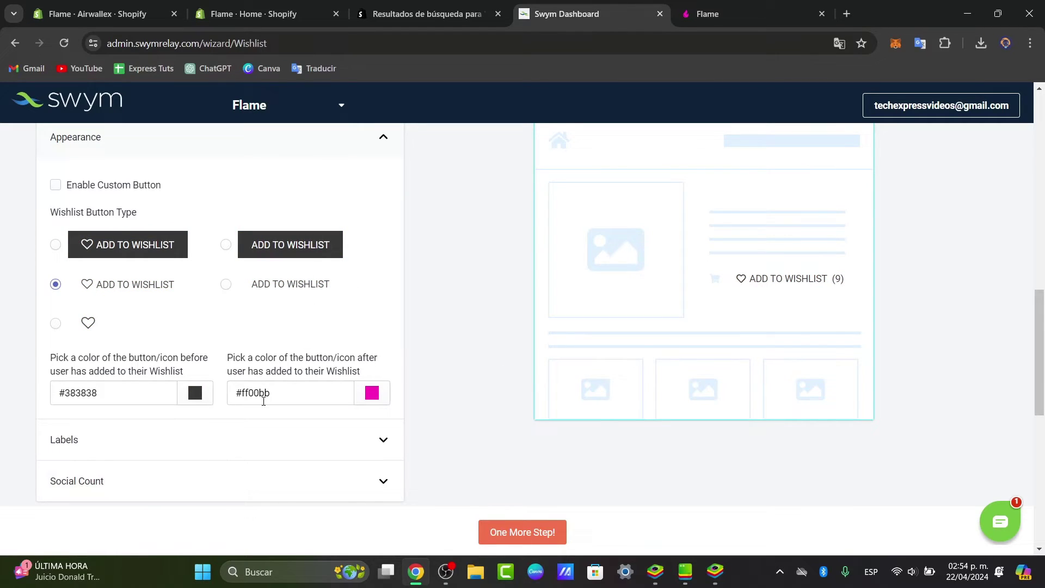
- Review the wishlist label text and Social Count settings
left_click(328, 446)
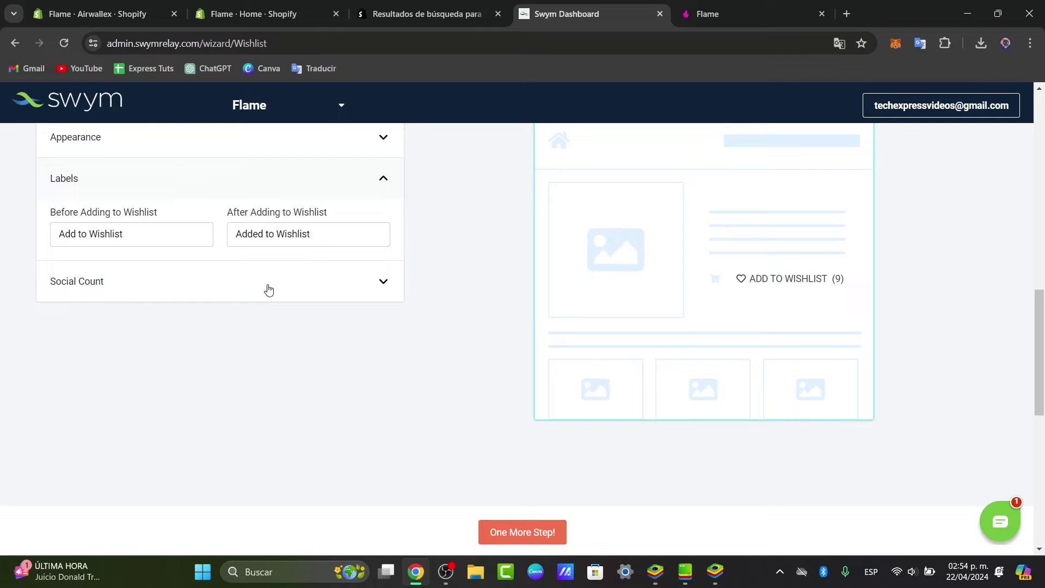
left_click(164, 231)
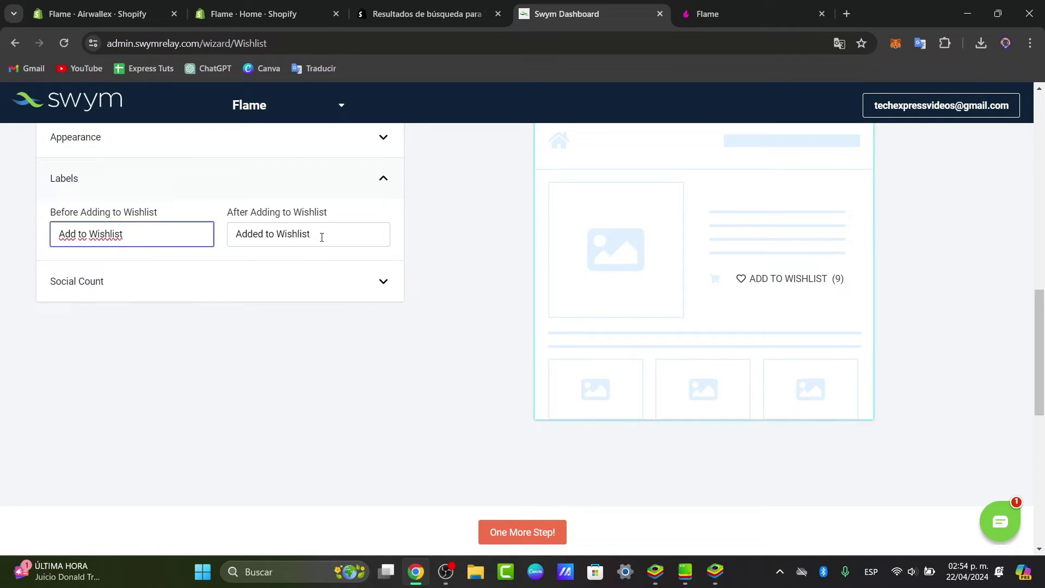
left_click(227, 288)
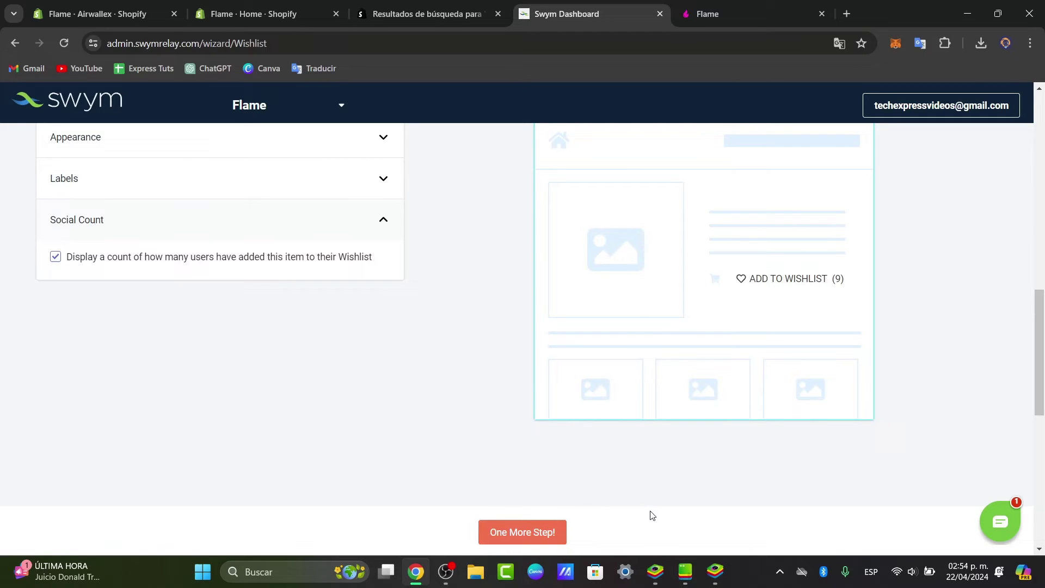
scroll(667, 514, "down", 3)
scroll(707, 488, "down", 5)
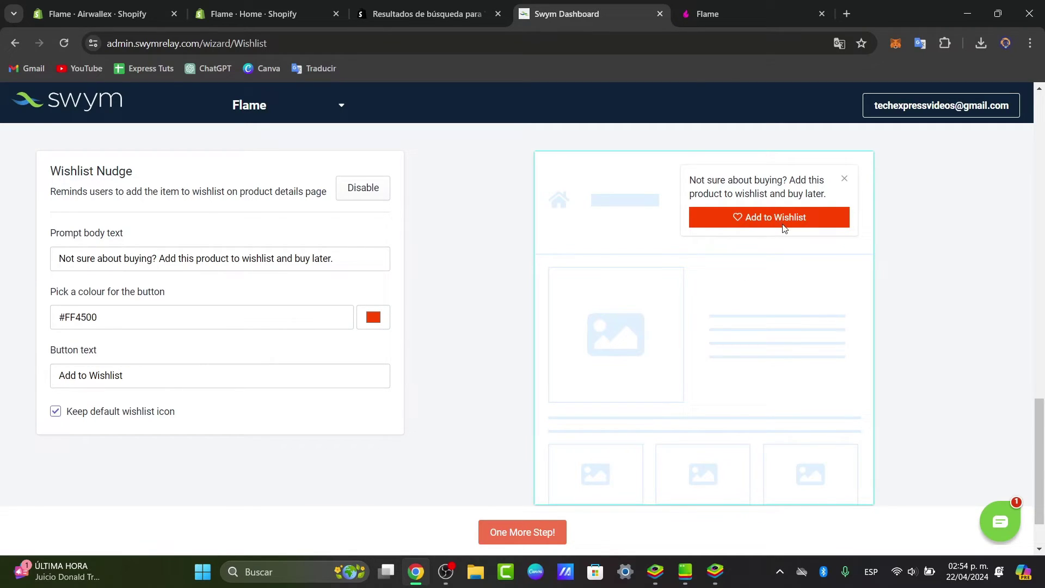
- Replace the opening of the Wishlist Nudge prompt with 'Add to your wishlist'
left_click(150, 259)
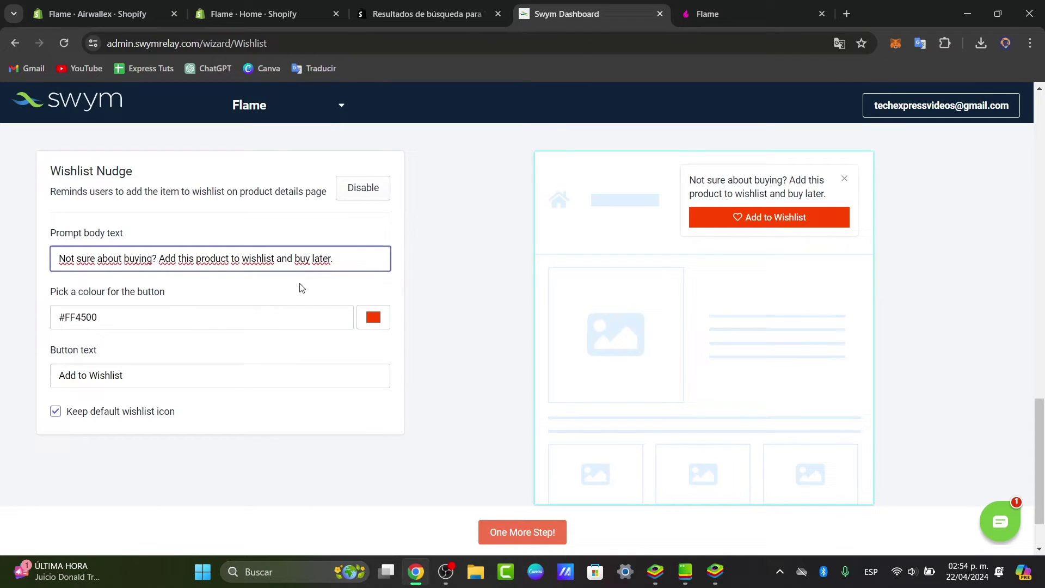
left_click(353, 259)
left_click_drag(280, 257, 56, 248)
type("Add ")
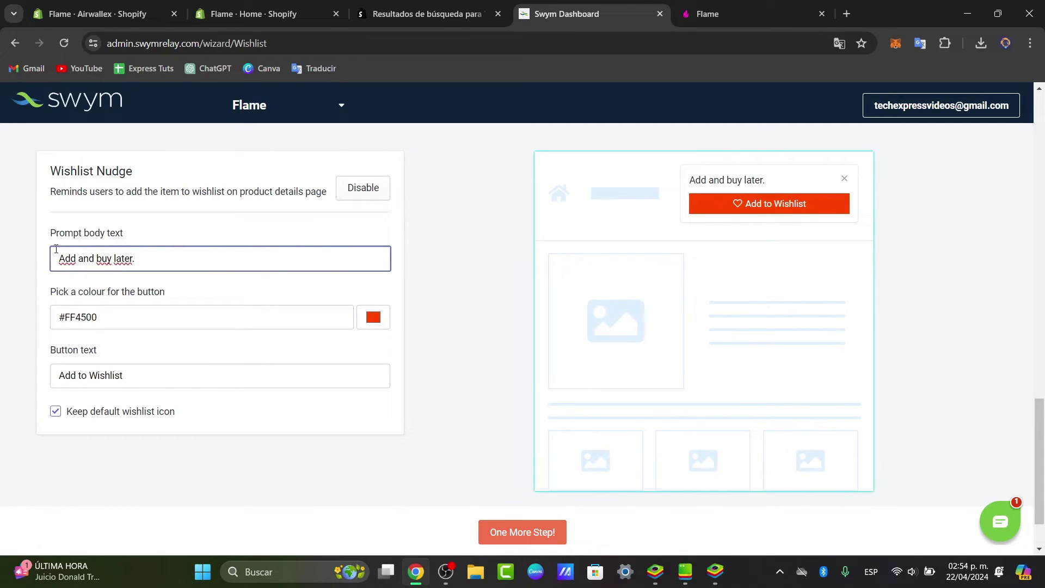
type("to your wishlist")
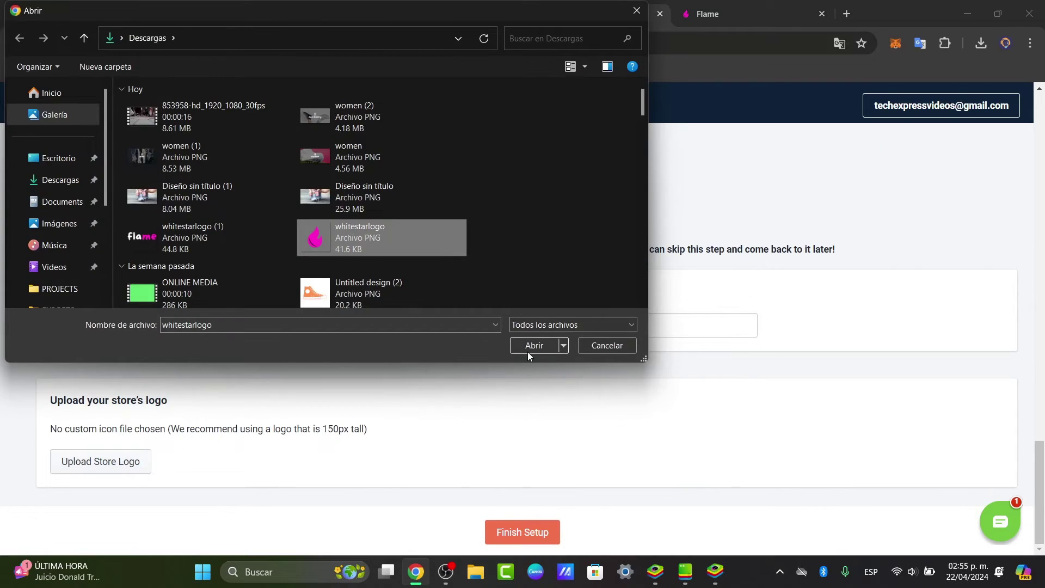
- Advance to the email details and store logo step and finish the setup wizard
left_click(527, 351)
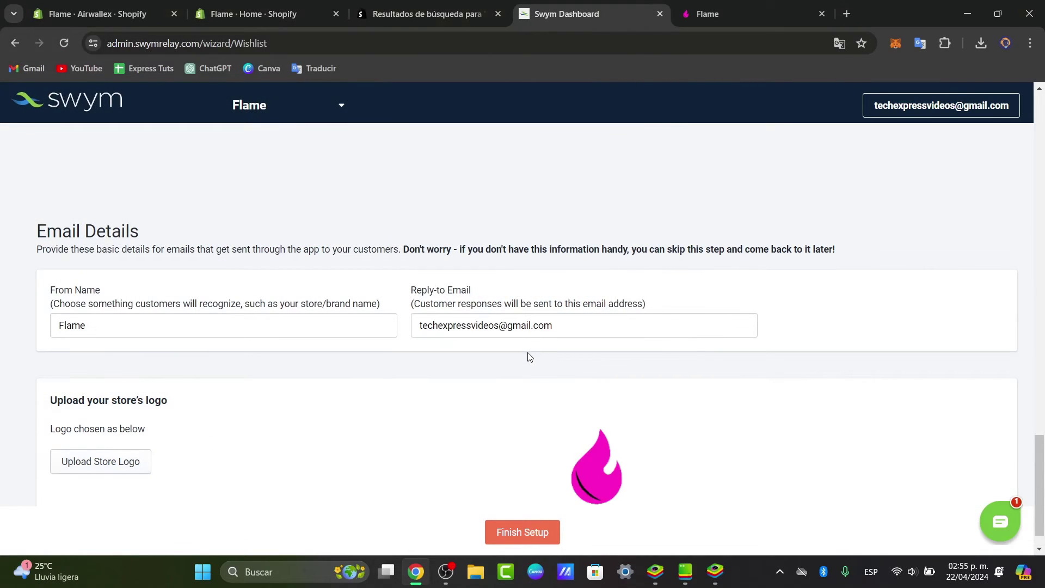
scroll(648, 303, "down", 1)
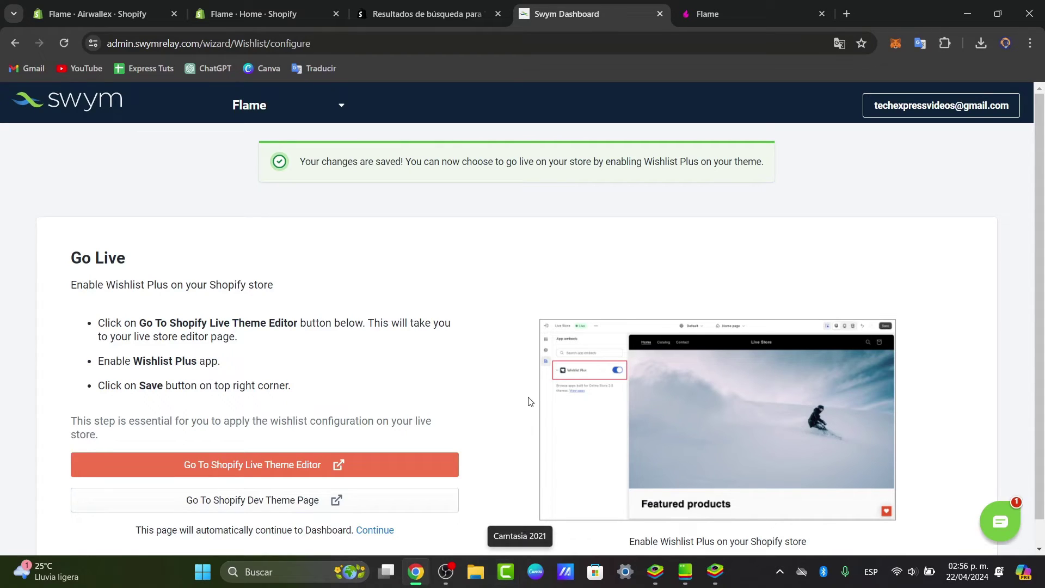
scroll(530, 400, "down", 1)
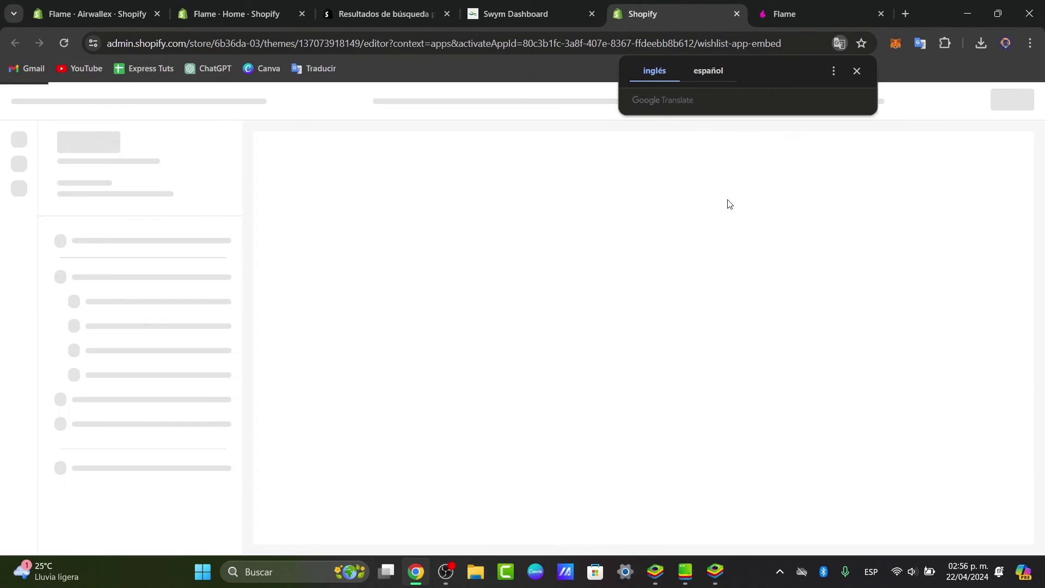
- Turn on the Wishlist Plus embed in the Spotlight theme, save, and close the editor
left_click(856, 71)
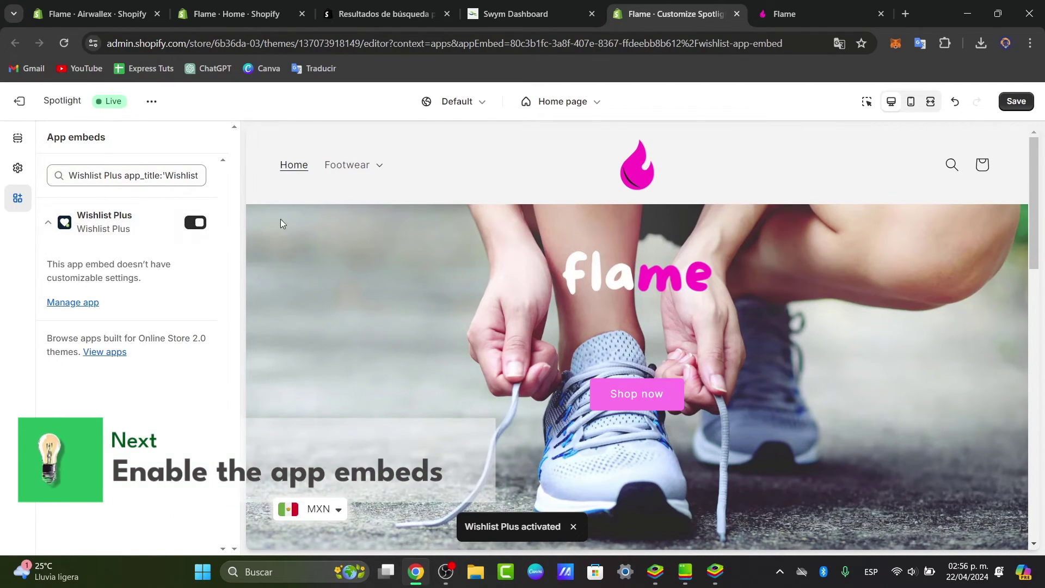
left_click(1015, 100)
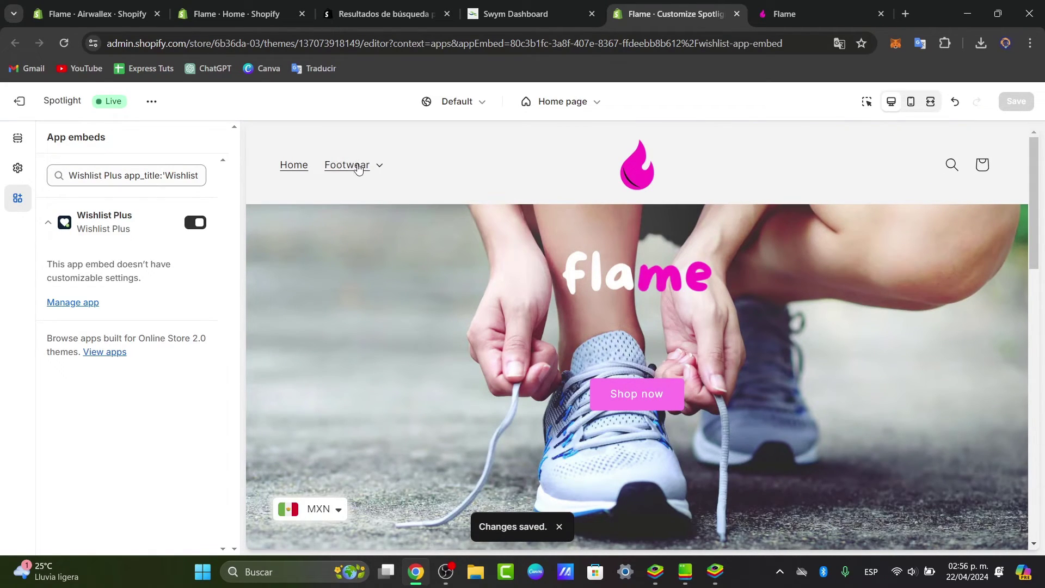
key("ctrl+w")
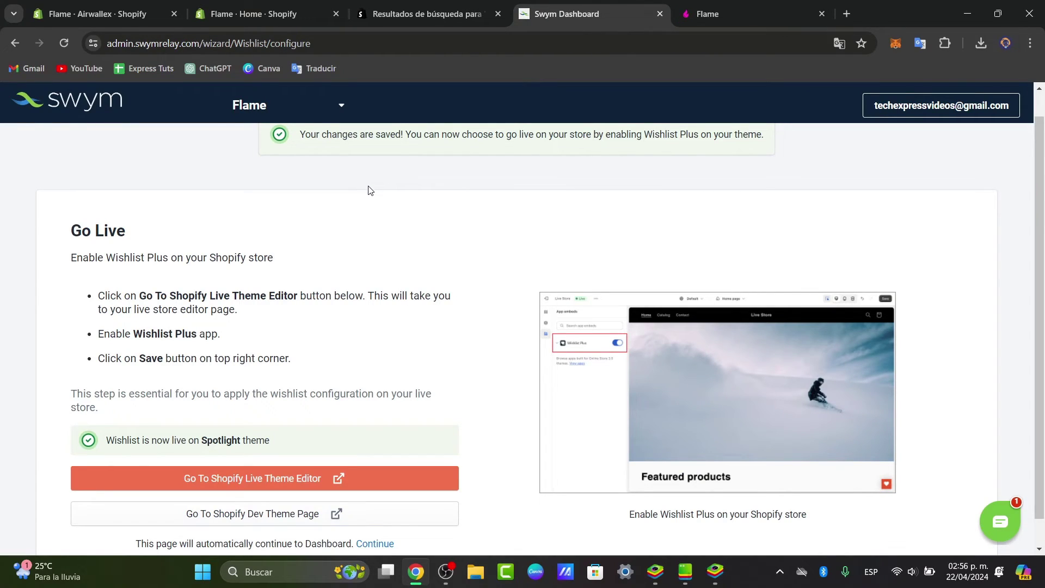
- Review the Go Live and Enhance pages, then bring up the Flame canvas shoe product page
scroll(544, 321, "down", 1)
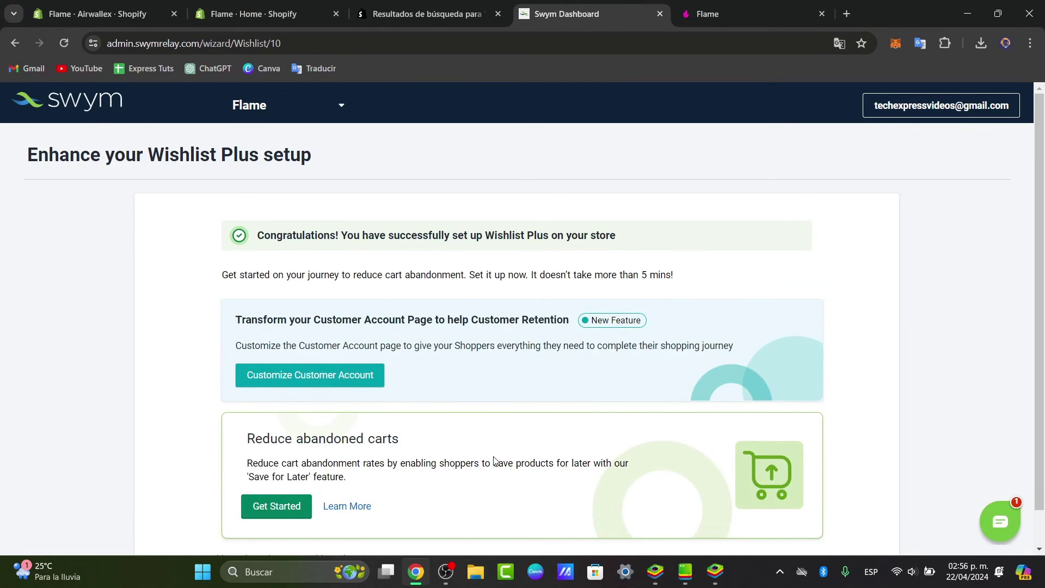
scroll(495, 461, "down", 1)
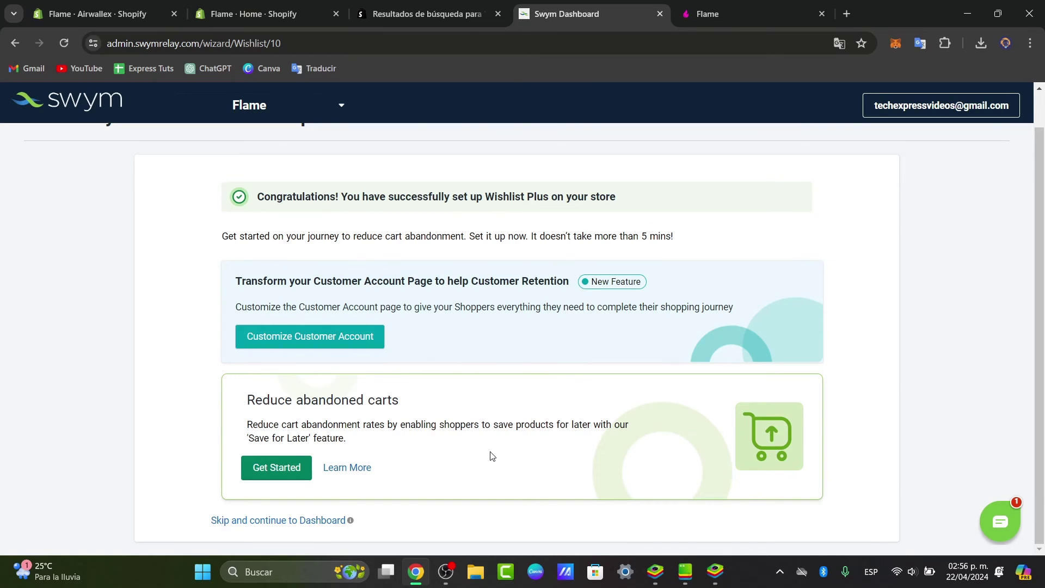
key("ctrl+Tab")
scroll(881, 310, "down", 5)
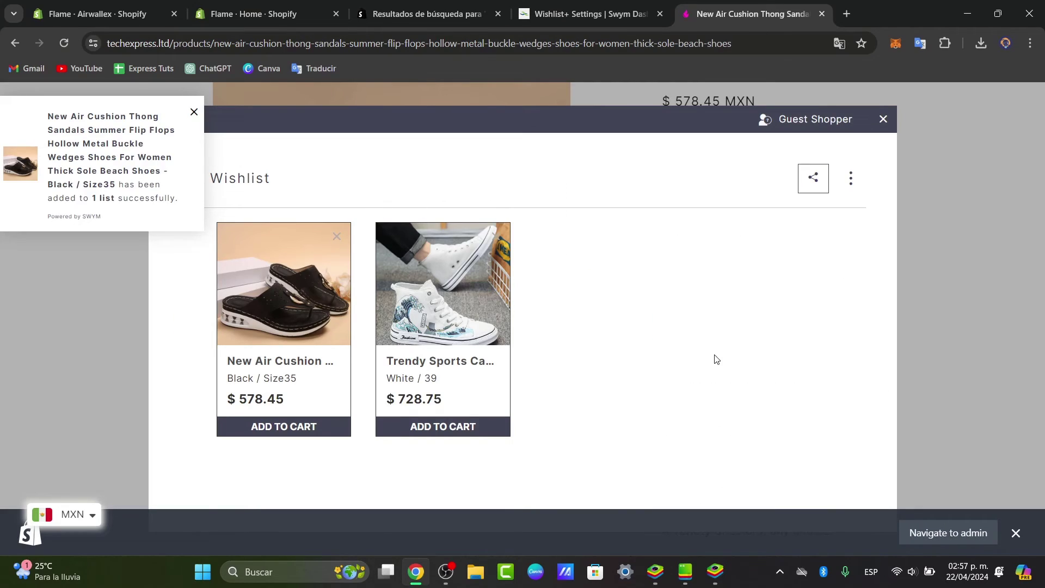
- Dismiss the item-added toast and go from the Guest Shopper wishlist to the store login page
left_click(194, 112)
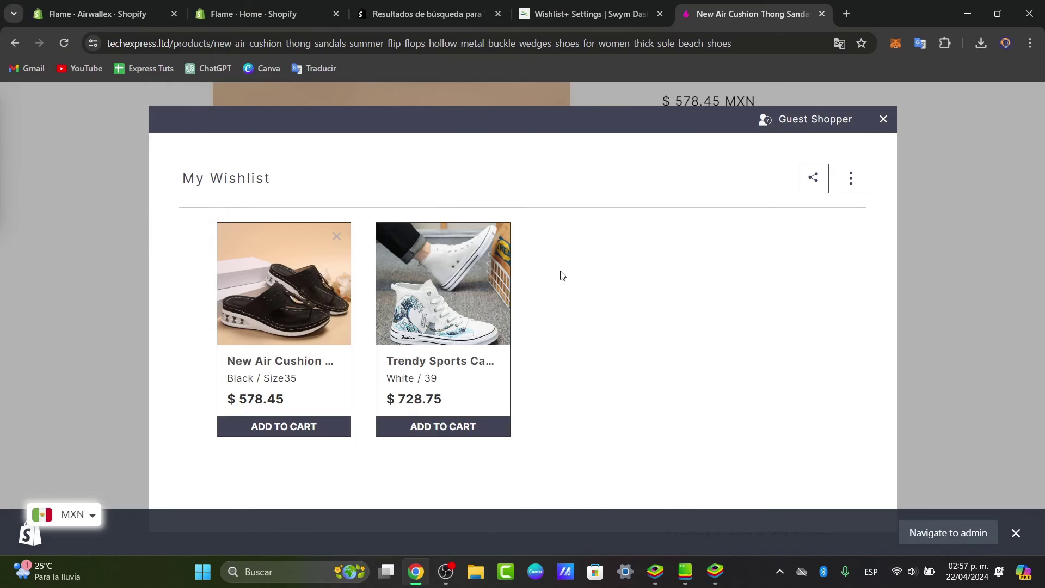
left_click(795, 120)
left_click(621, 348)
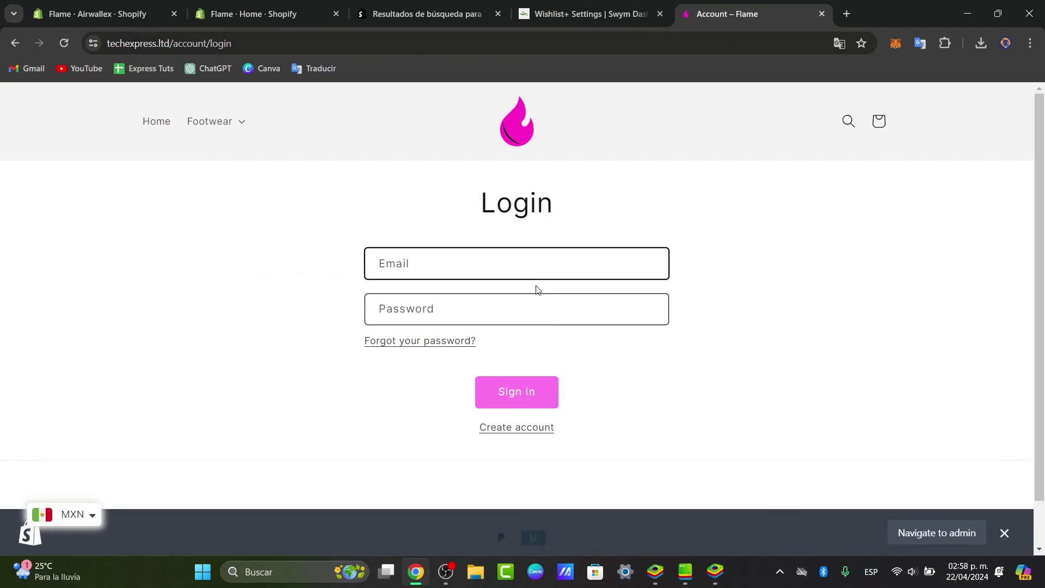
scroll(643, 310, "down", 2)
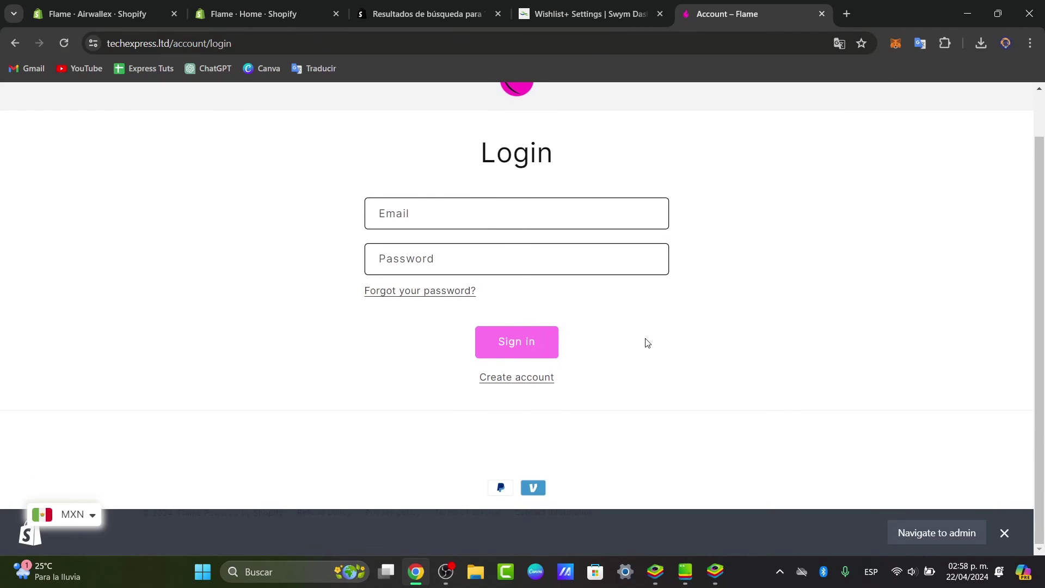
scroll(623, 326, "up", 2)
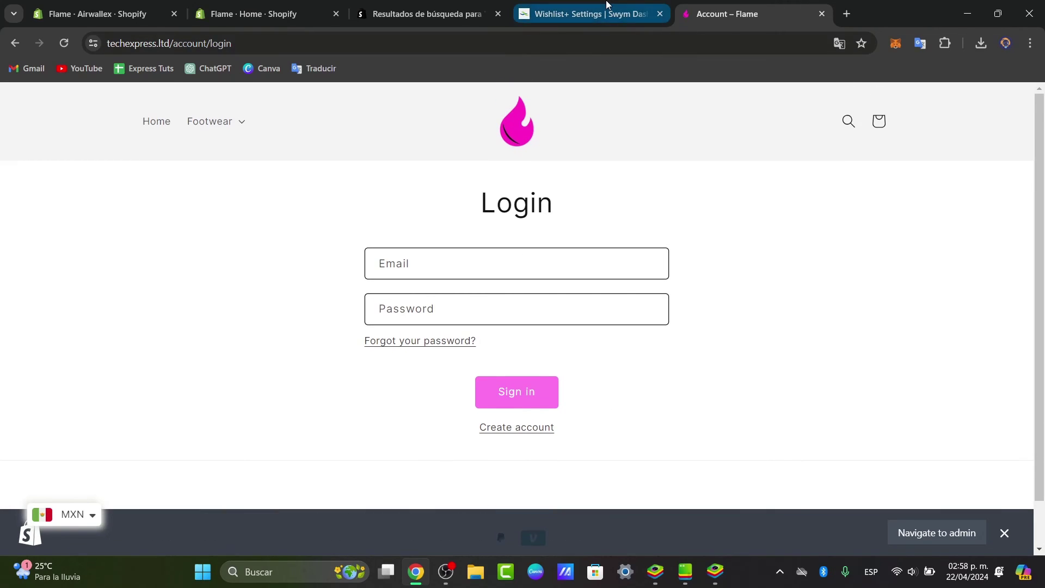
- Switch across the browser tabs to the Wishlist+ settings dashboard and scroll through it
left_click(549, 12)
left_click(435, 5)
left_click(623, 7)
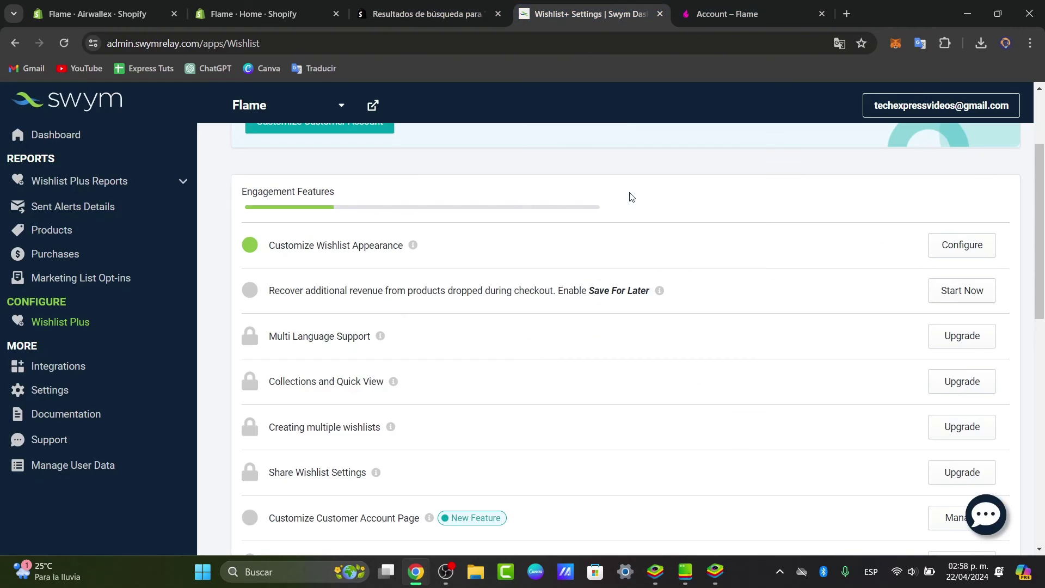
scroll(639, 349, "down", 2)
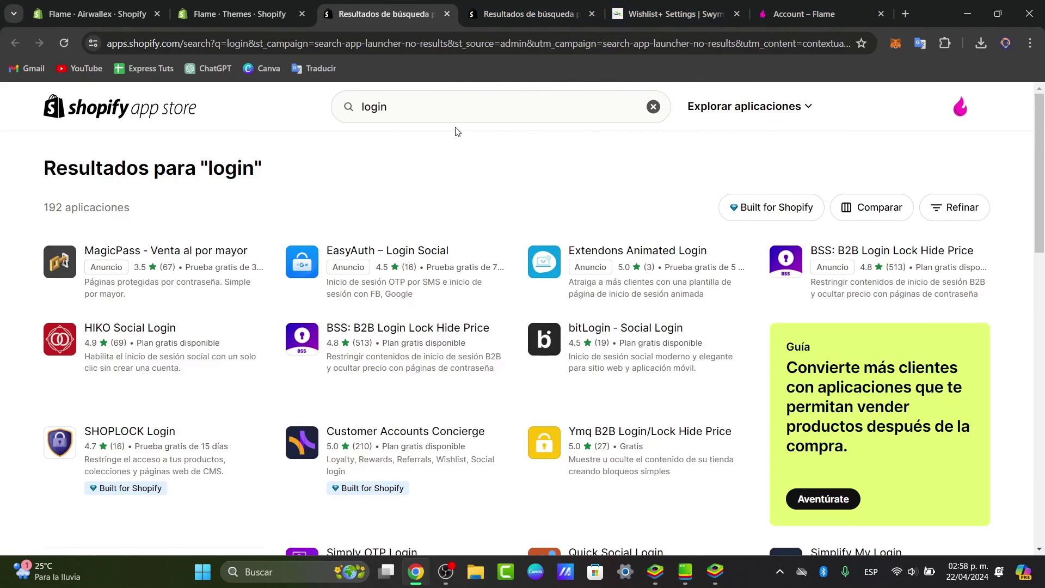
- Replace 'login' with 'shopify' in the App Store search, then go to the Flame store's Create account page
left_click(447, 111)
key("ctrl+a")
type("shopify")
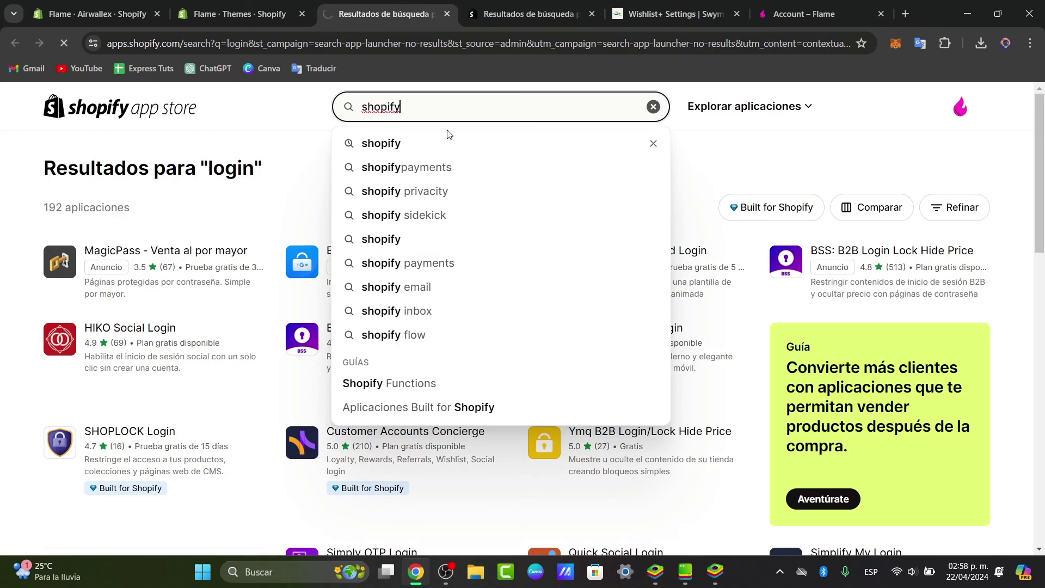
key("Return")
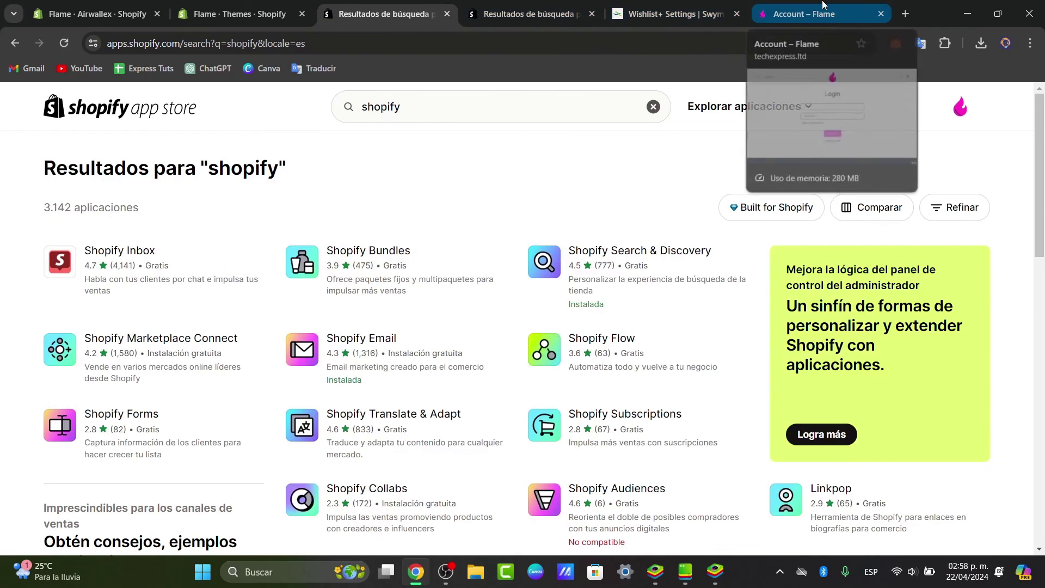
left_click(806, 13)
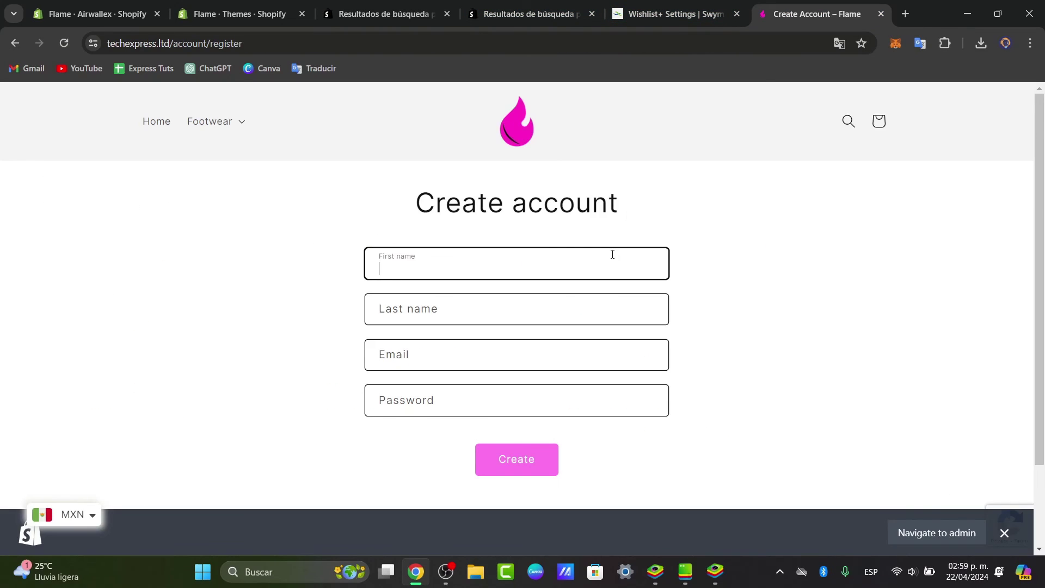
- Filter the 'shopify' App Store results to Built for Shopify, cutting 3,142 apps to 149
left_click(669, 13)
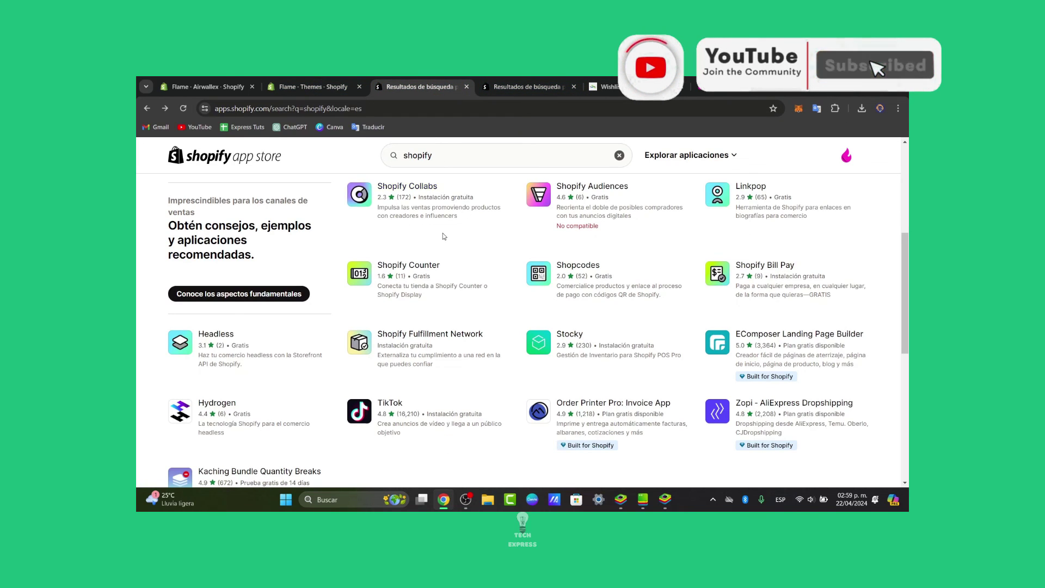
scroll(528, 351, "up", 5)
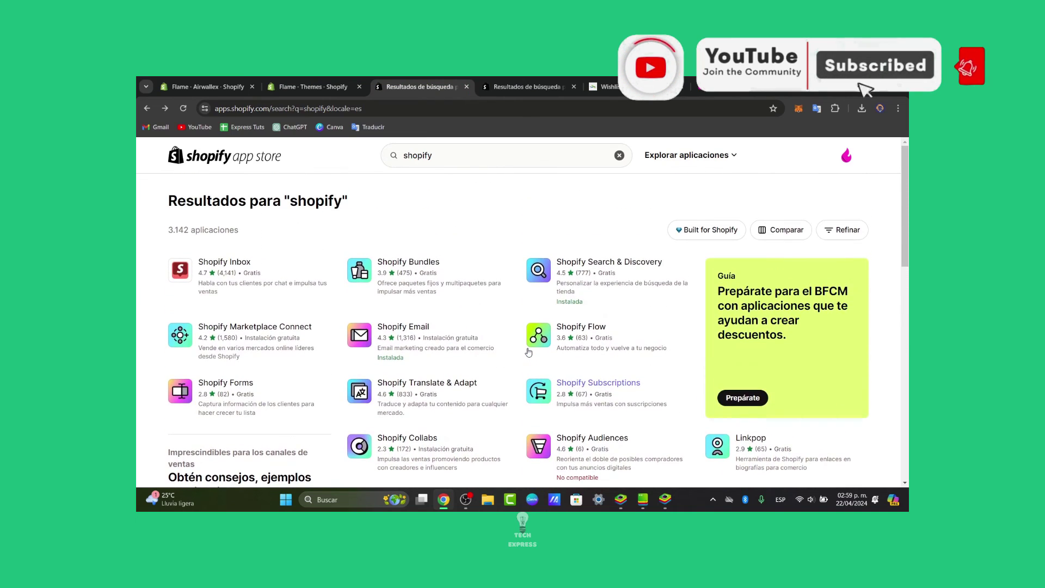
left_click(694, 231)
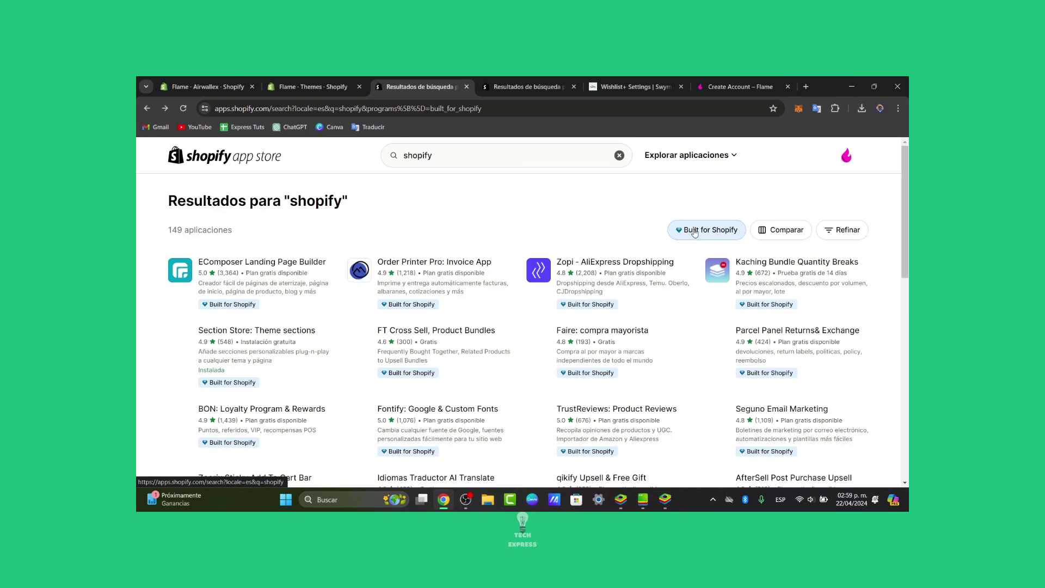